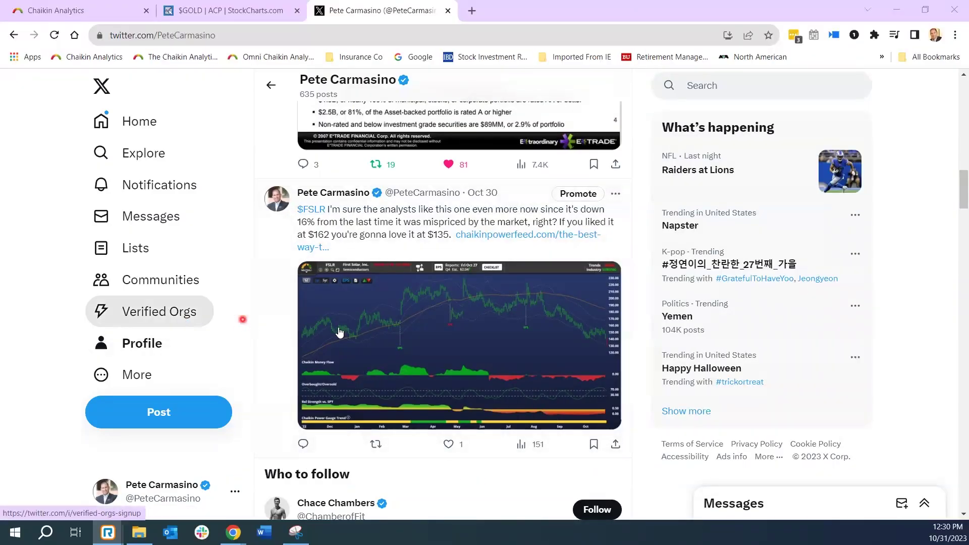
- Review the profile's recent posts, from the housing market repost and the E*Trade summary to the $FSLR post
scroll(333, 325, "up", 15)
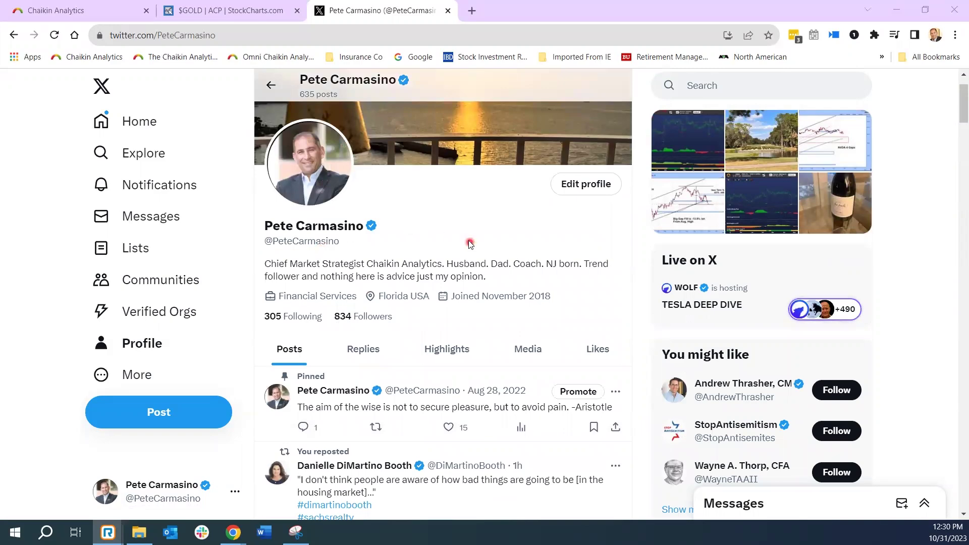
scroll(465, 242, "down", 4)
scroll(465, 241, "down", 3)
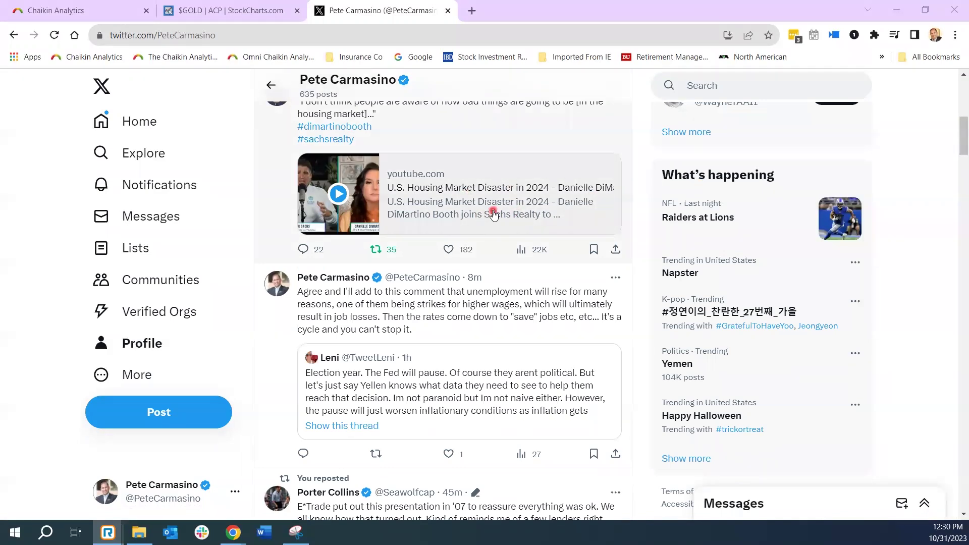
scroll(493, 214, "up", 1)
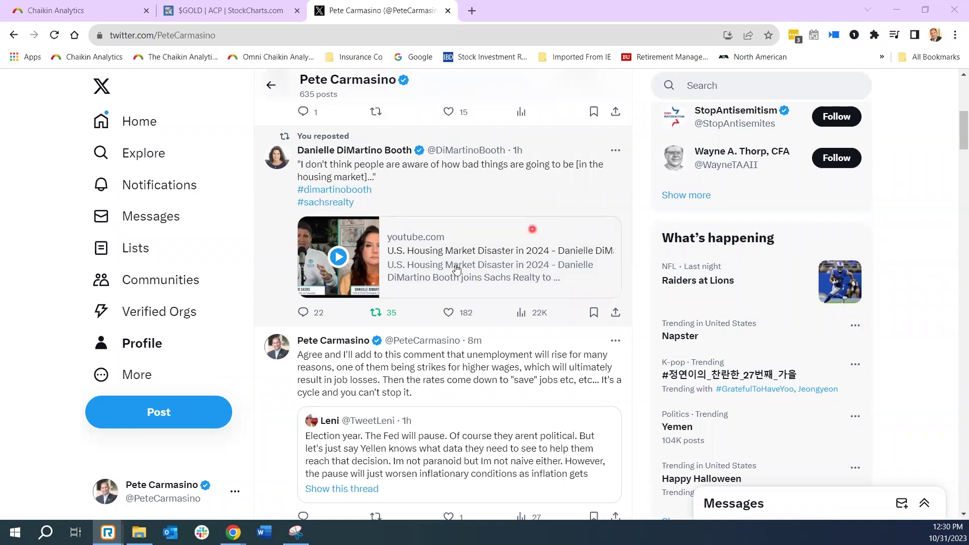
scroll(451, 257, "down", 3)
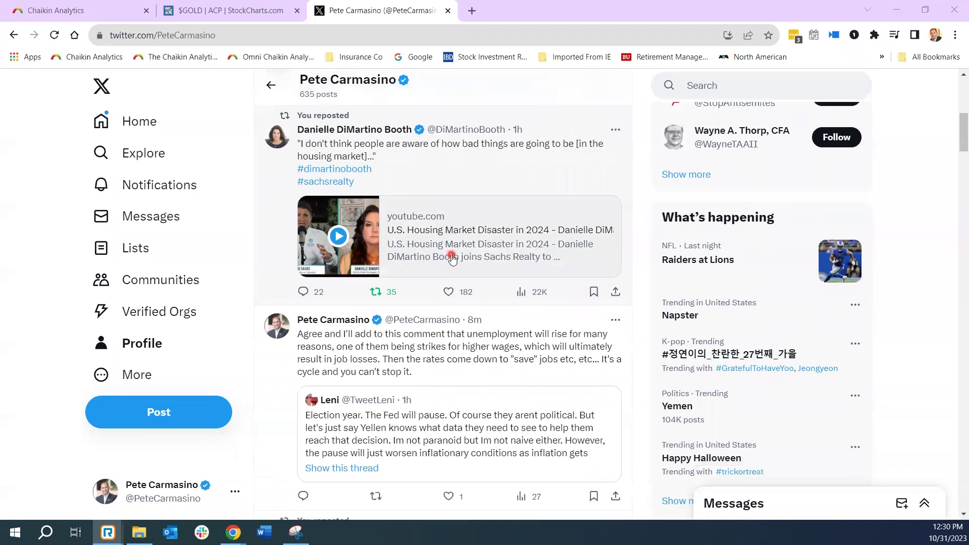
scroll(452, 258, "up", 1)
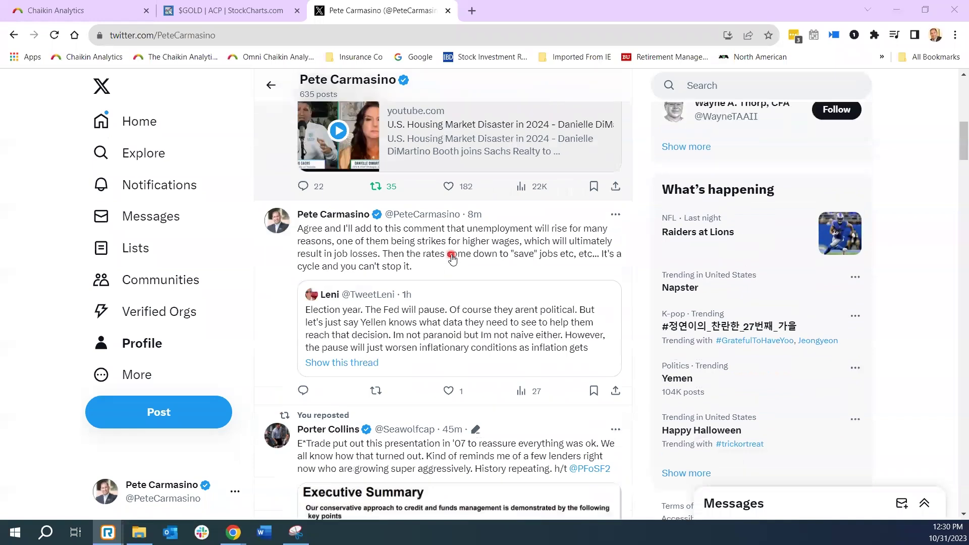
scroll(452, 257, "up", 2)
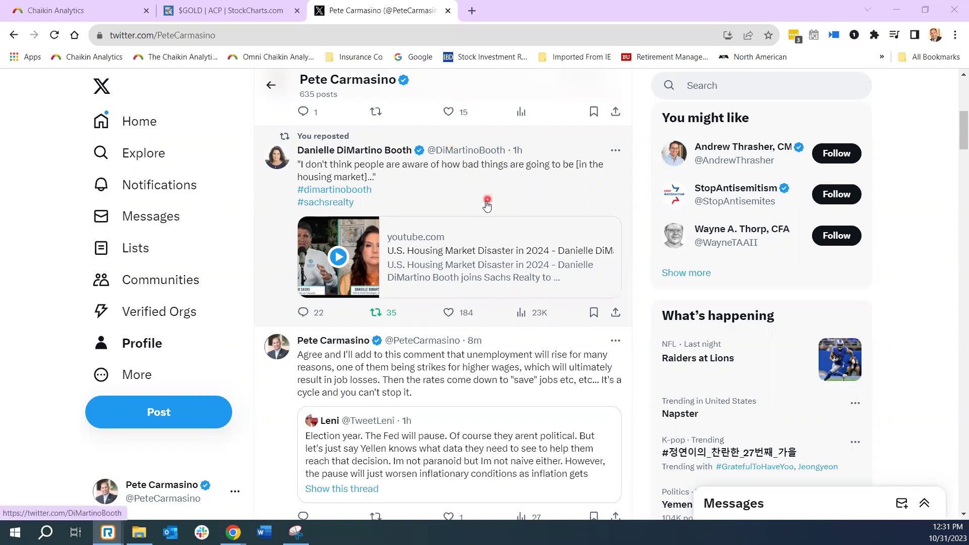
scroll(487, 205, "down", 1)
scroll(486, 204, "down", 3)
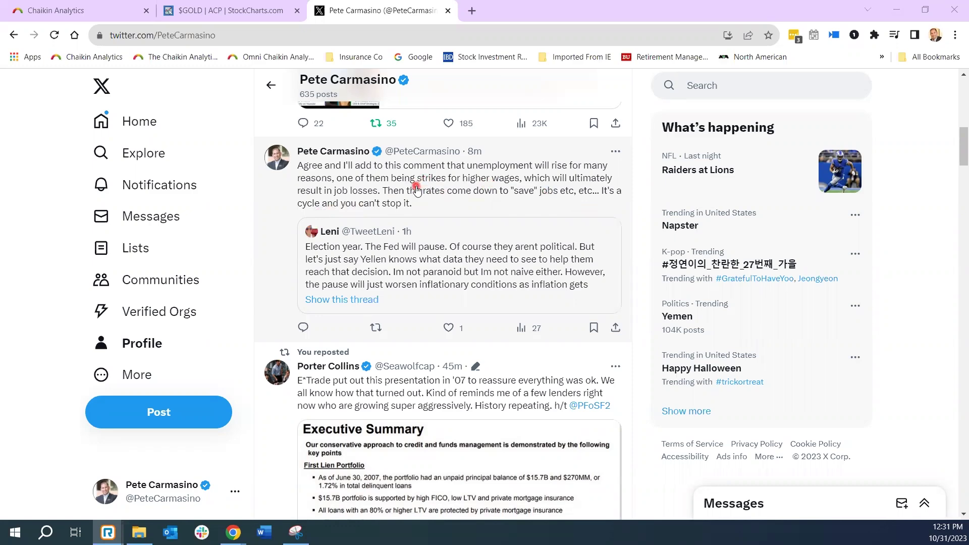
scroll(441, 179, "down", 15)
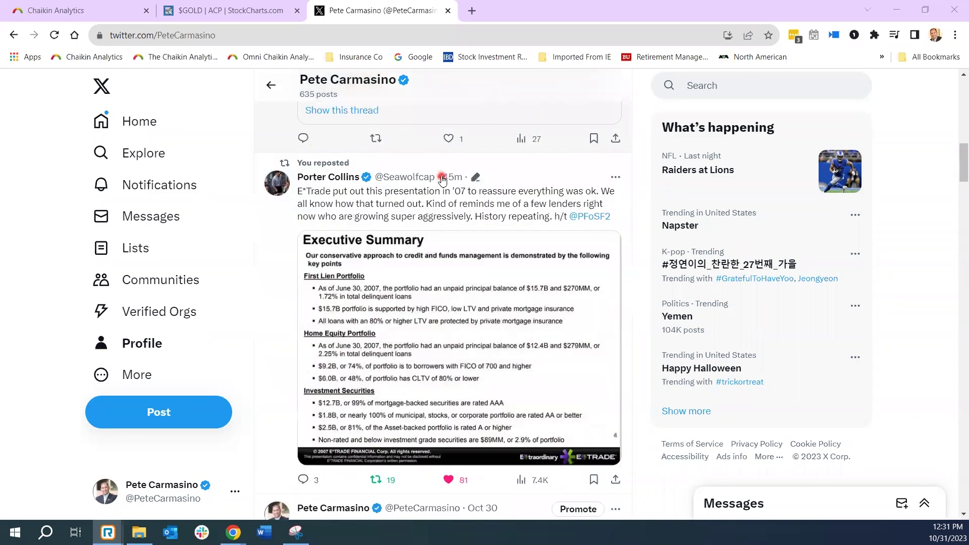
scroll(442, 179, "up", 2)
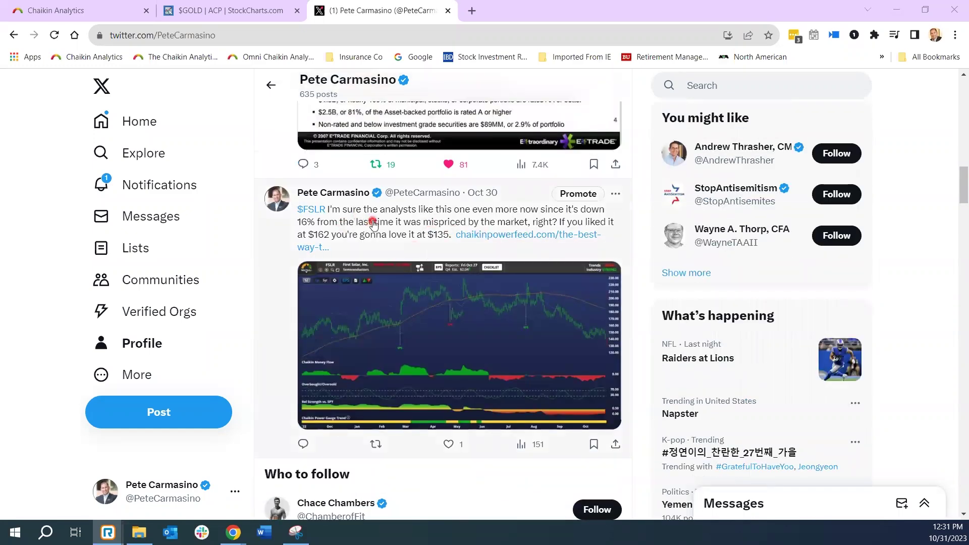
- Open the PowerFeed article linked in the $FSLR post and read through its First Solar chart and the text on analyst calls
left_click(494, 236)
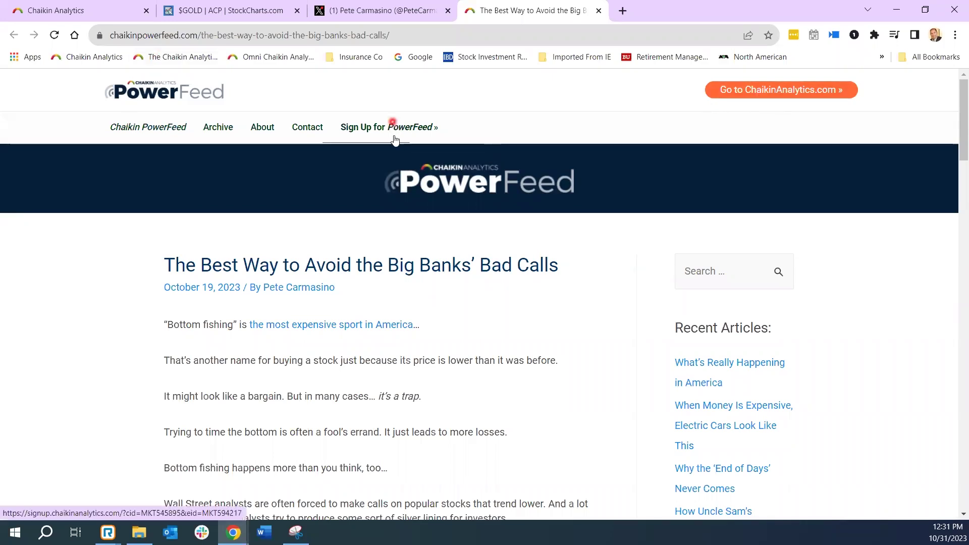
scroll(177, 331, "down", 3)
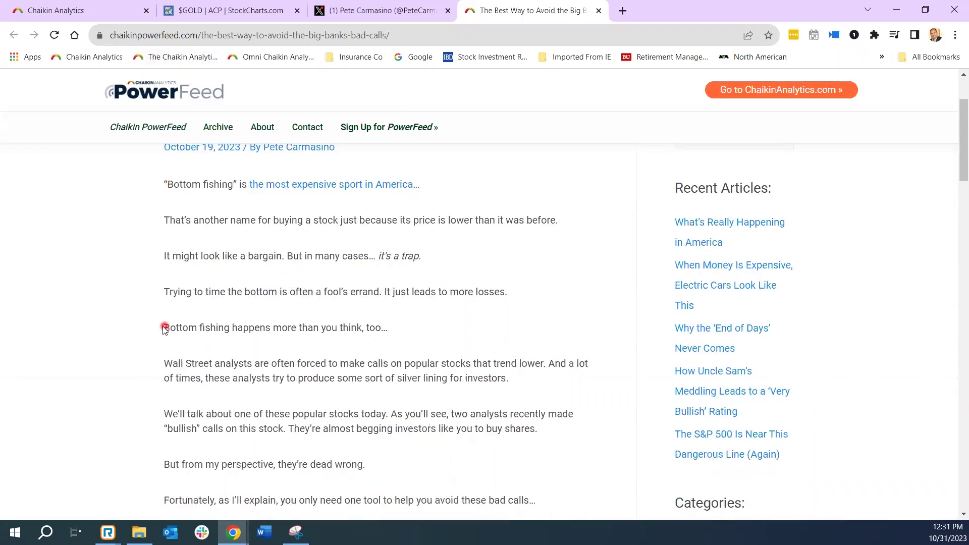
scroll(163, 329, "up", 3)
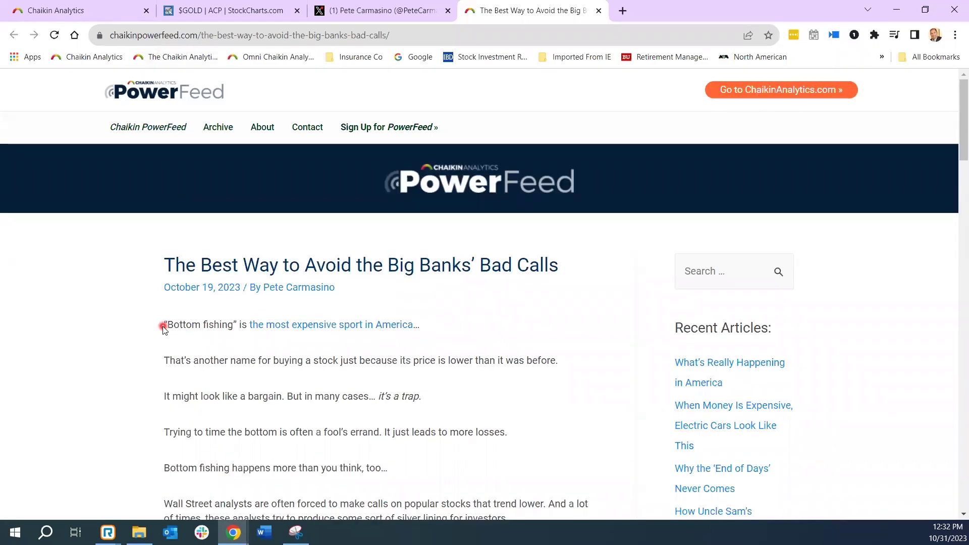
scroll(162, 329, "down", 9)
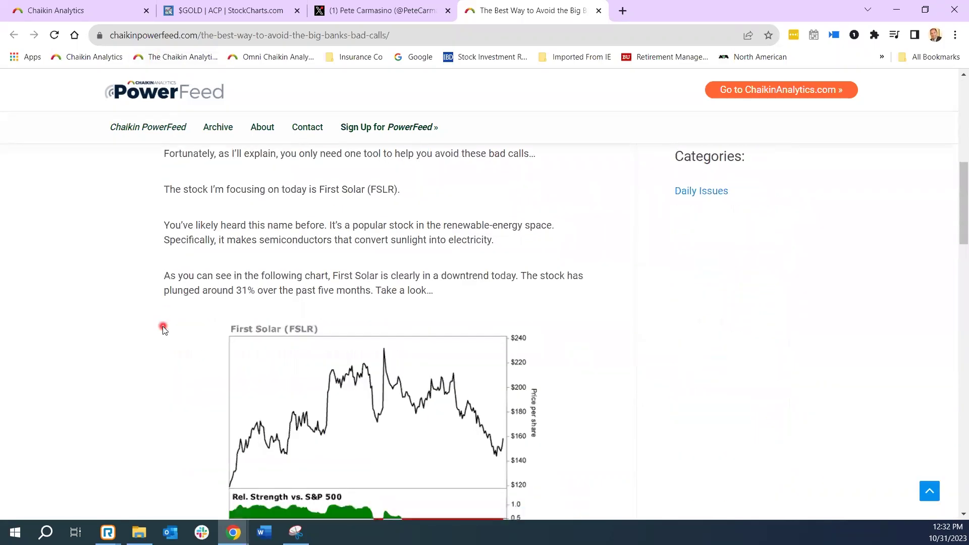
scroll(163, 329, "down", 8)
scroll(163, 329, "up", 2)
scroll(163, 329, "up", 3)
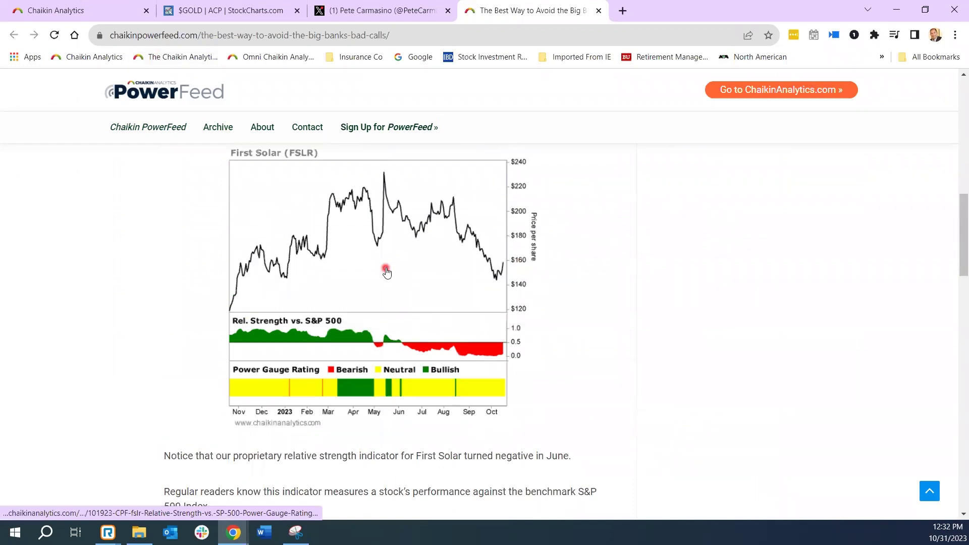
scroll(387, 273, "up", 4)
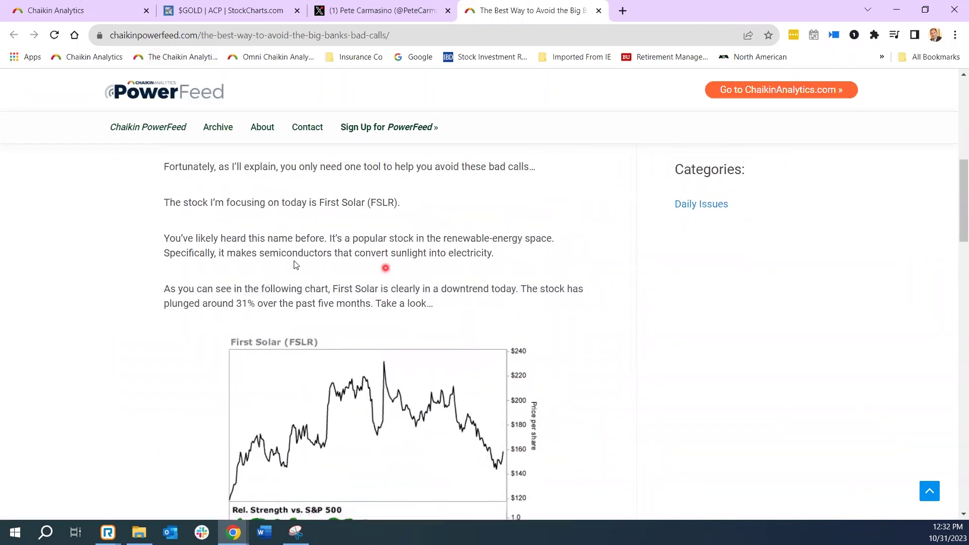
scroll(187, 236, "down", 3)
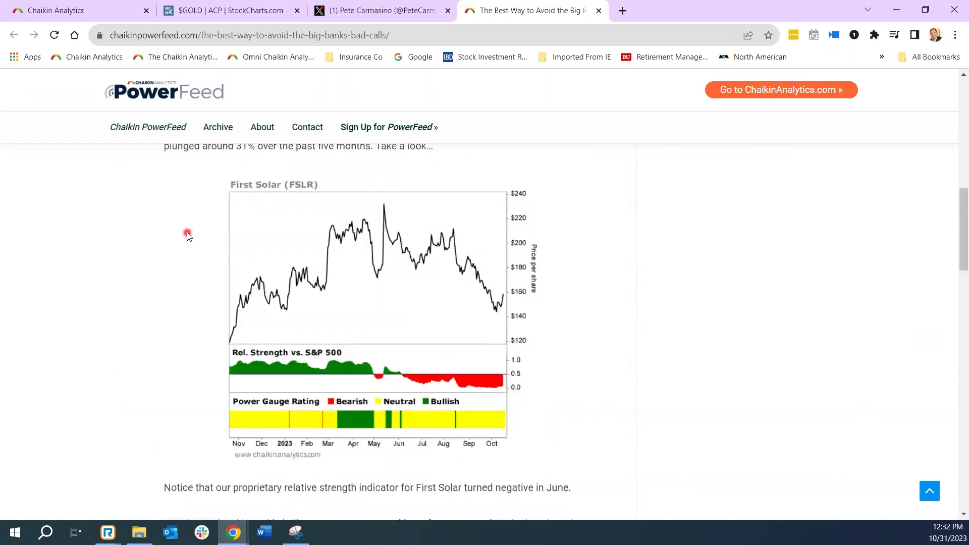
scroll(187, 236, "down", 5)
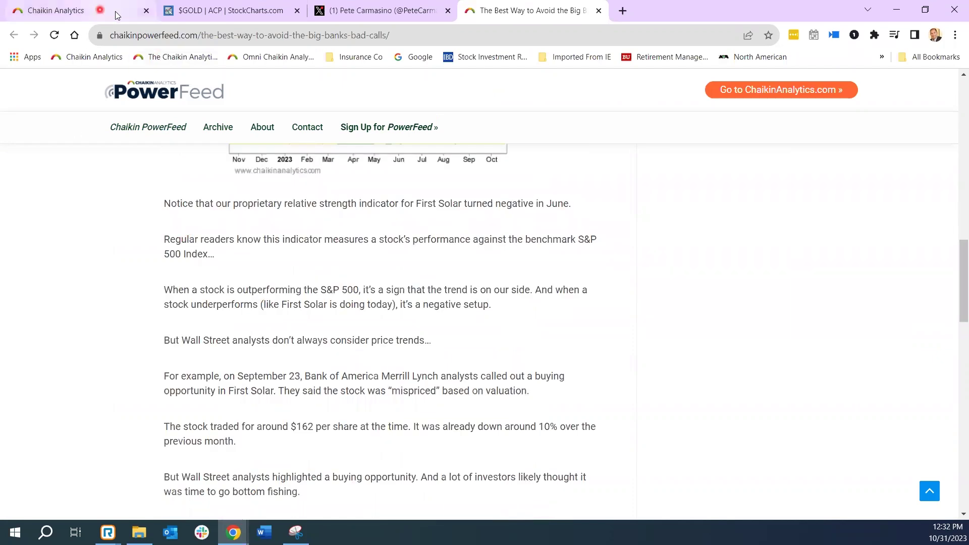
- Return to the X profile, view the $FSLR post's chart image enlarged, and close it
left_click(367, 10)
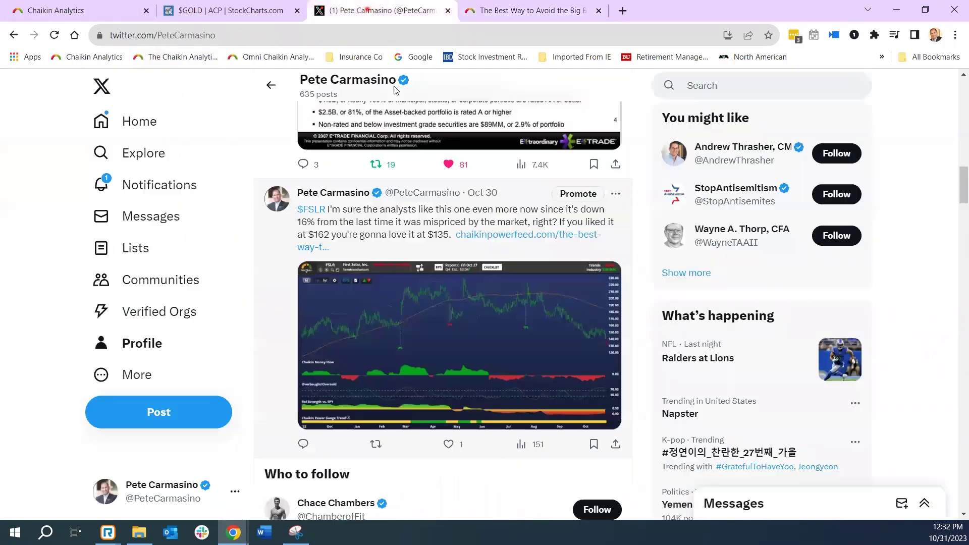
left_click(597, 373)
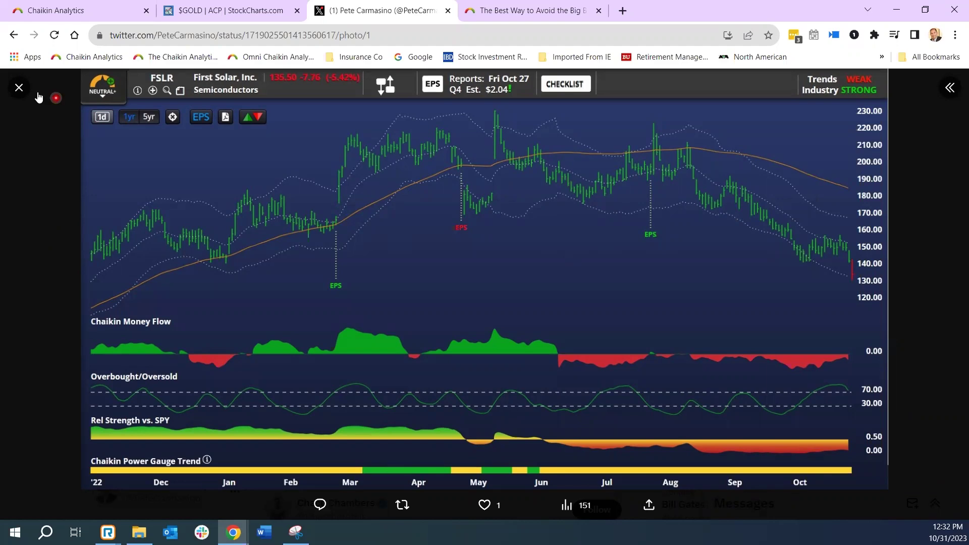
left_click(19, 89)
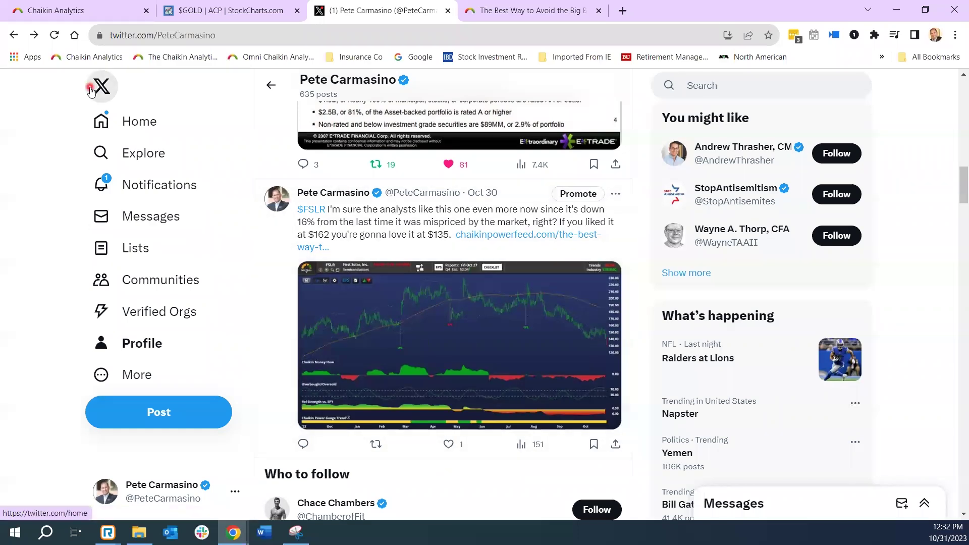
- Switch to StockCharts, close the annotation tools beside the gold chart and show the S&P 500 market movers
left_click(238, 19)
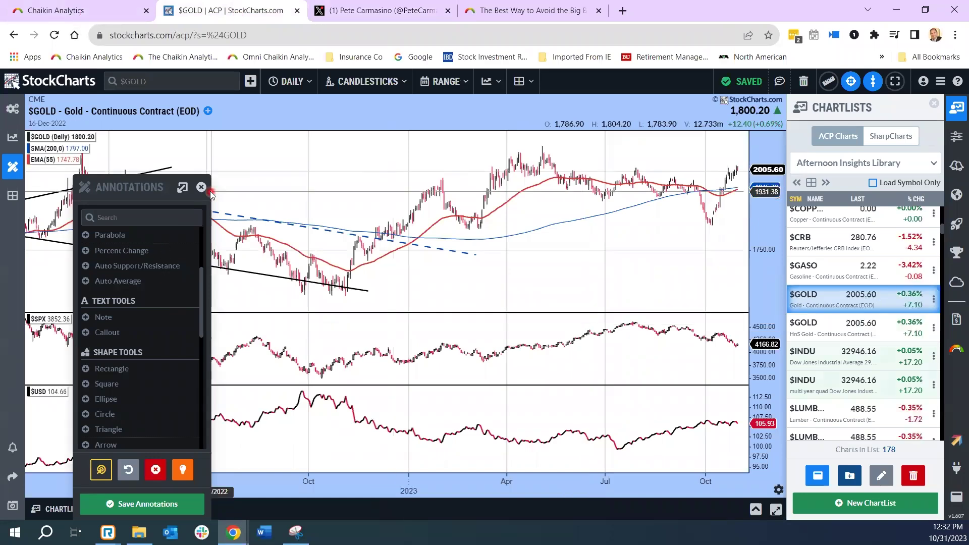
left_click(201, 188)
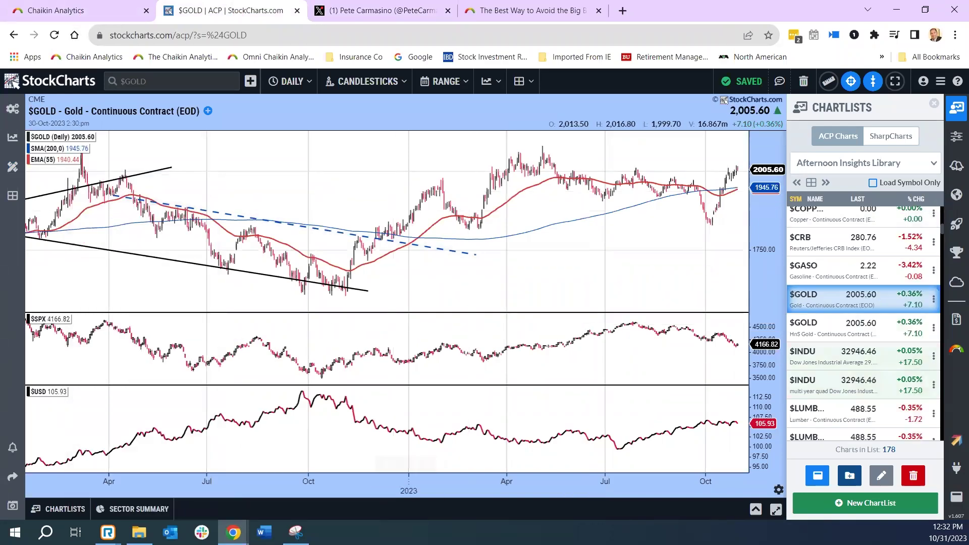
left_click(956, 136)
left_click(956, 166)
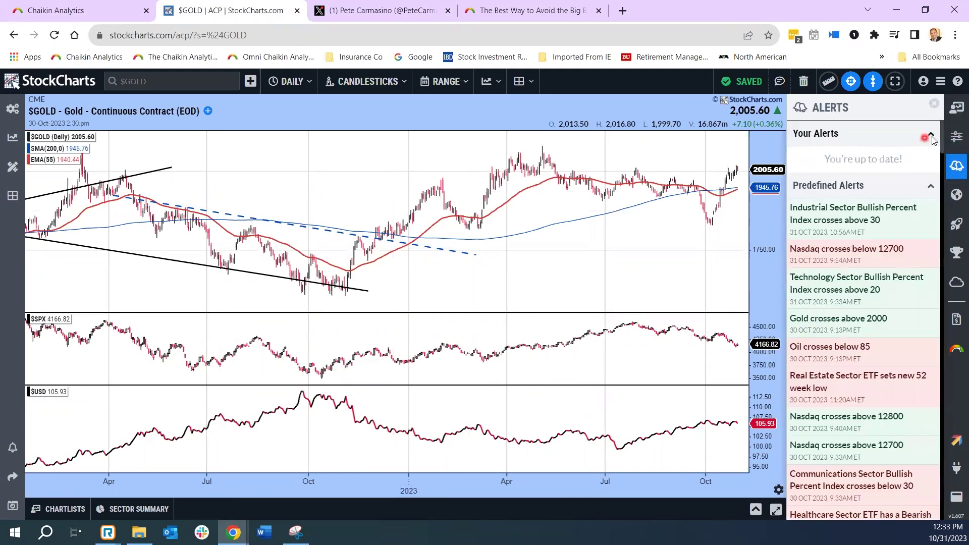
left_click(956, 224)
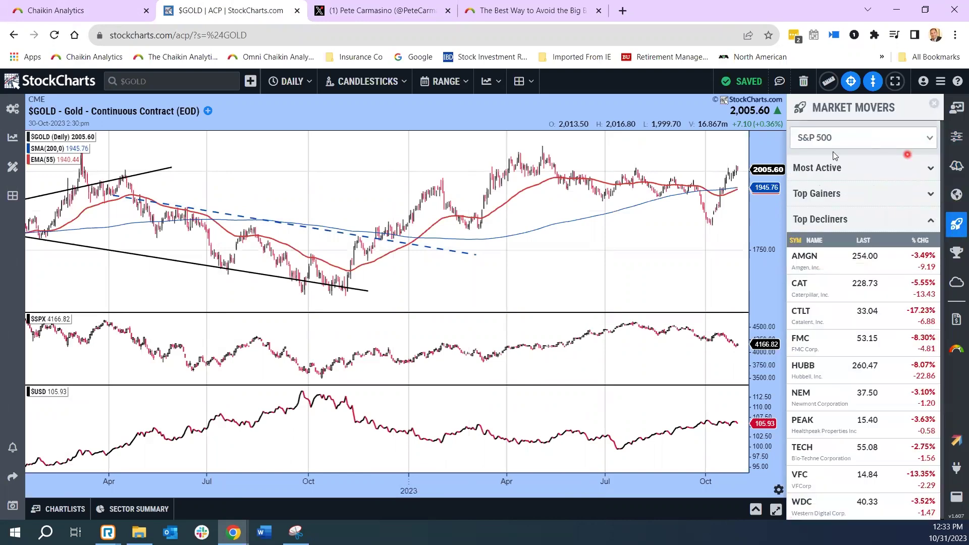
- Load the AMGN chart from the top decliners in full screen and display its Chaikin Power Gauge rating
left_click(824, 270)
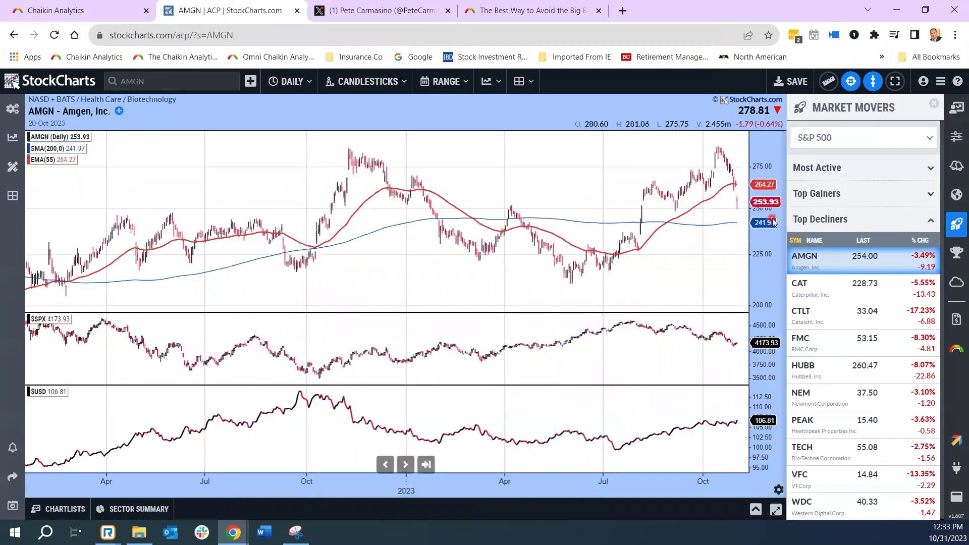
key("F11")
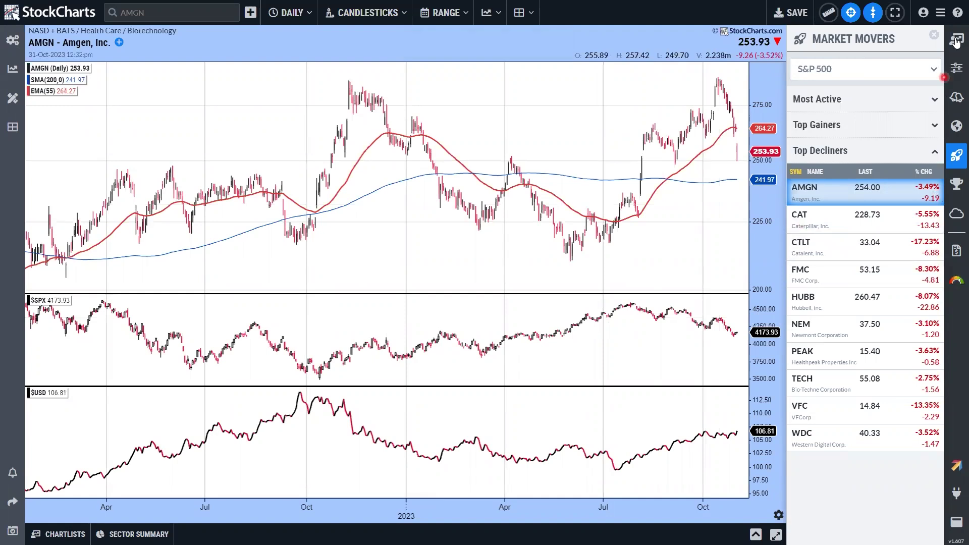
mouse_move(954, 4)
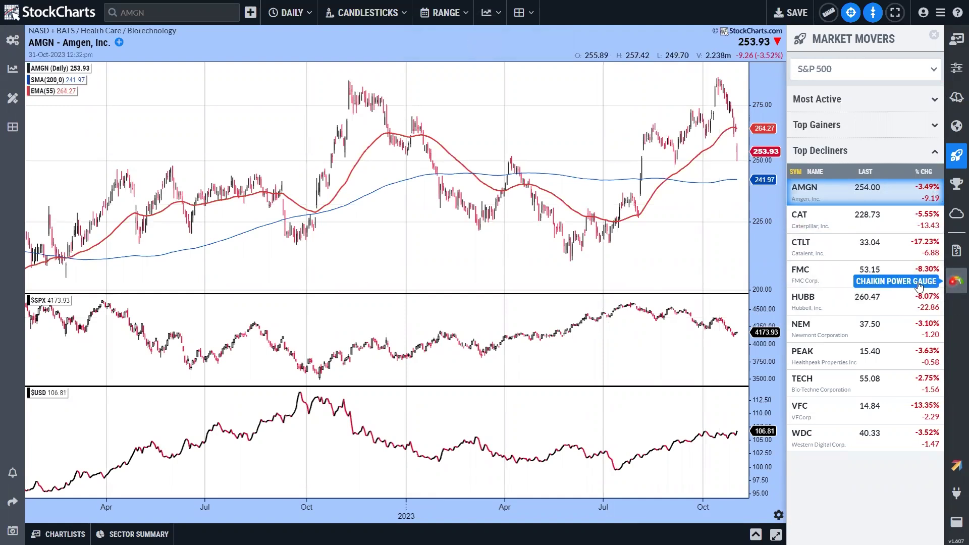
left_click(957, 286)
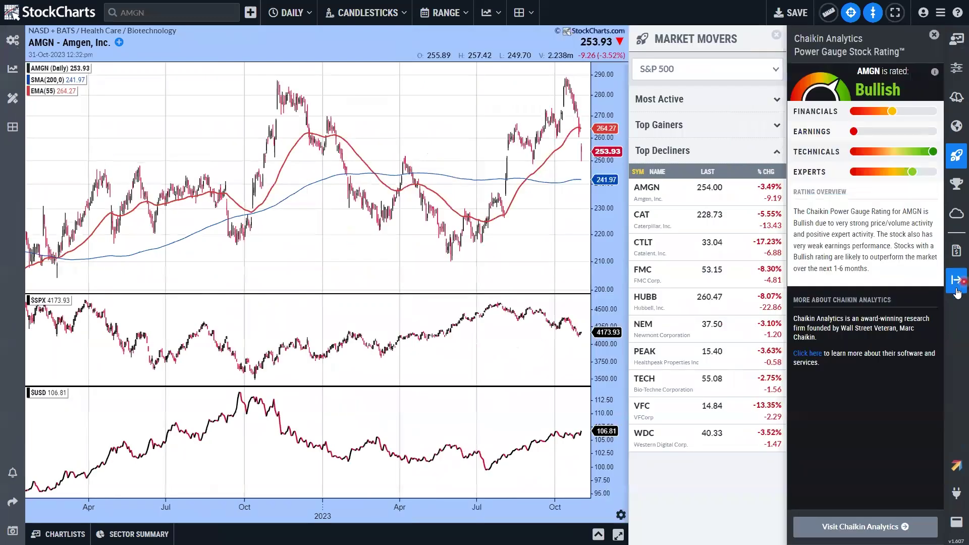
left_click(669, 192)
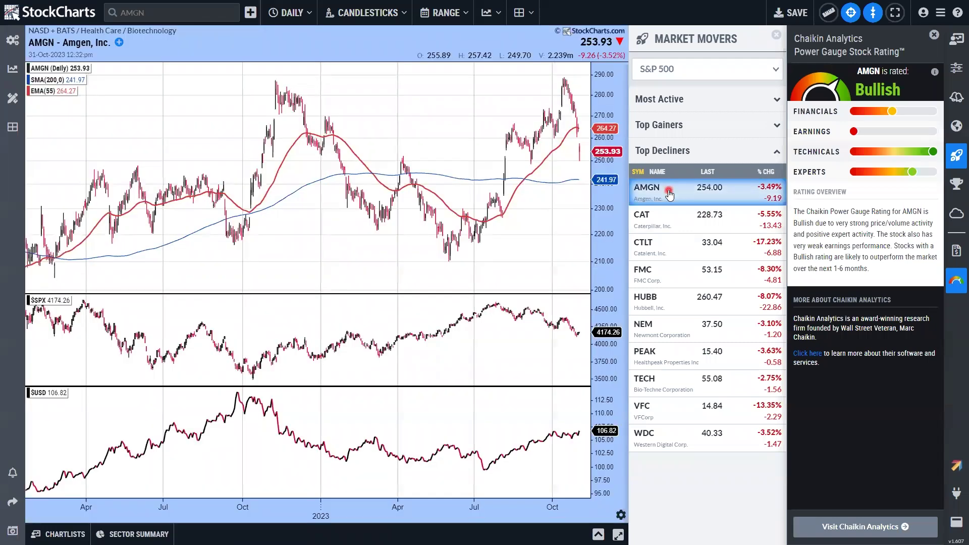
- Apply the saved No Gridlines layout to the AMGN chart and compress its price scale to about 175 to 350
left_click(12, 127)
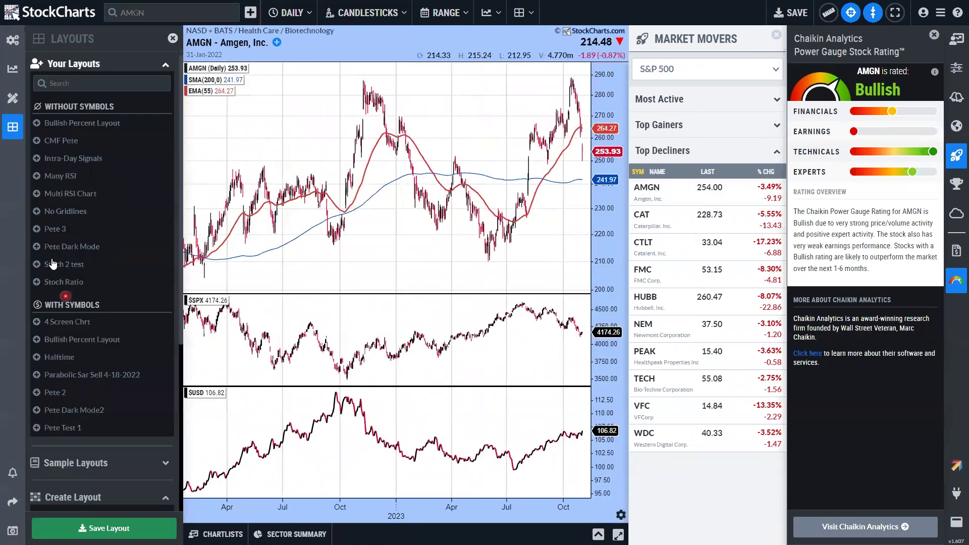
left_click(70, 214)
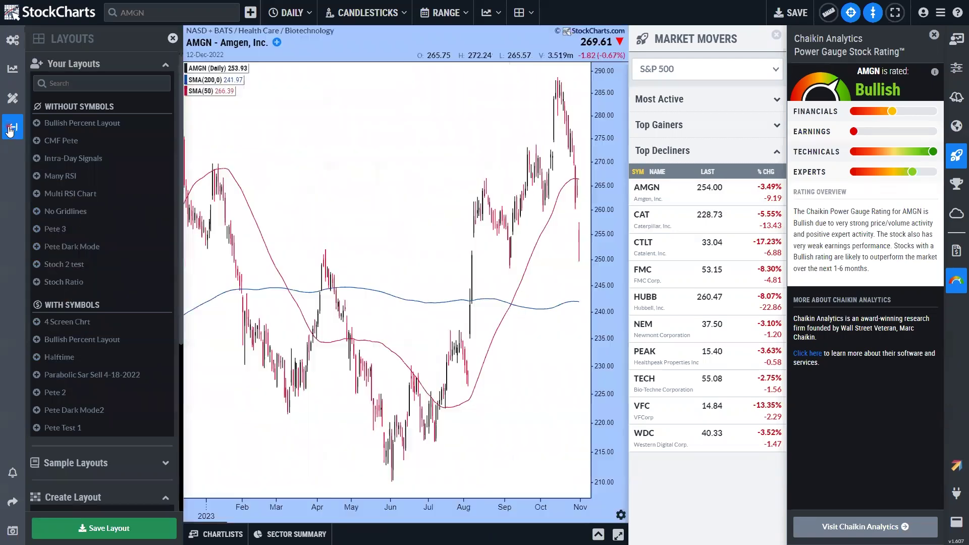
left_click(13, 127)
left_click_drag(599, 284, 605, 335)
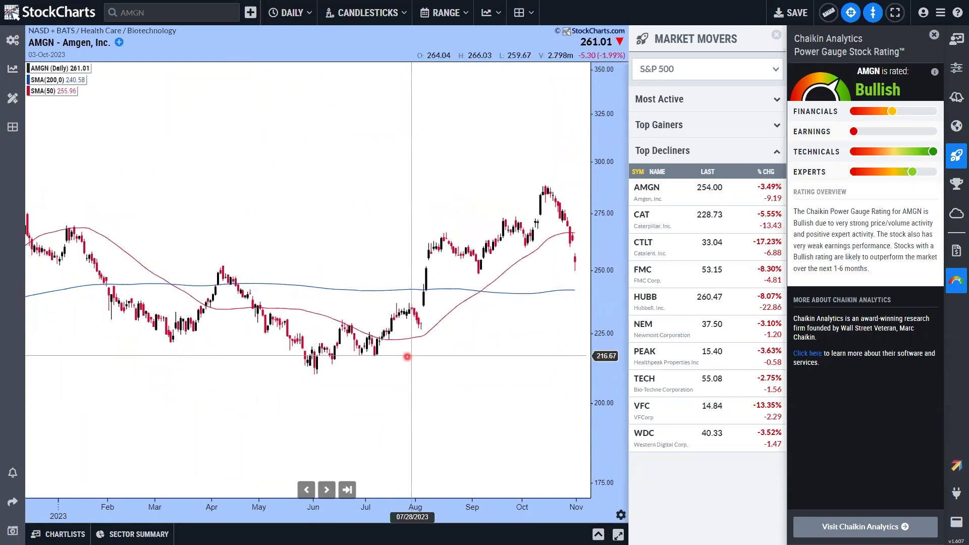
scroll(327, 374, "down", 3)
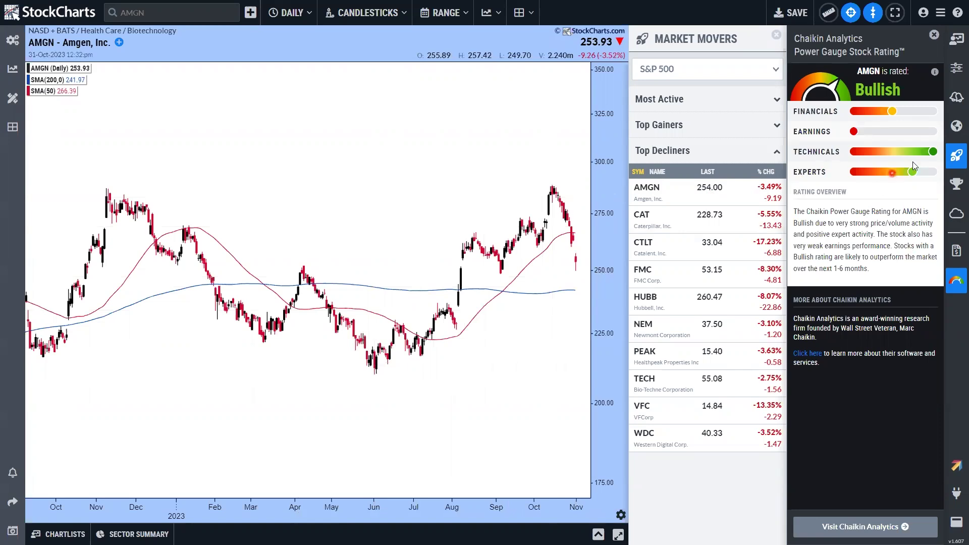
- Load the Caterpillar (CAT) chart from the top decliners and compress its price scale to about 150 to 325
left_click(675, 223)
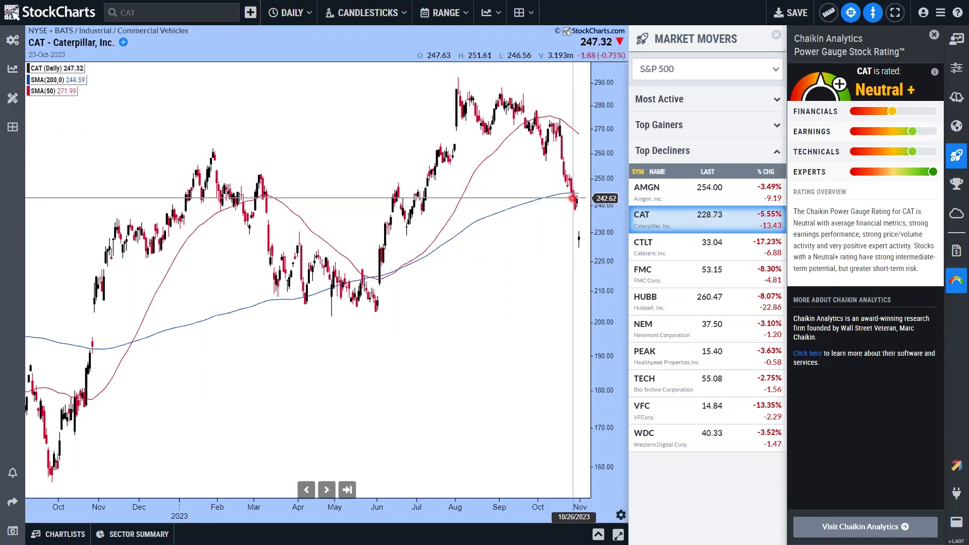
left_click_drag(613, 172, 611, 237)
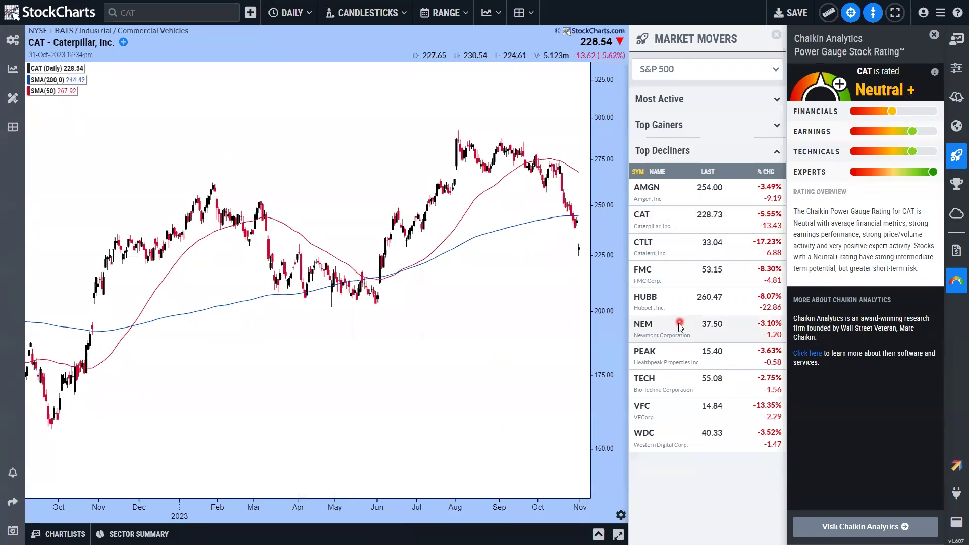
- Load the VFC chart from the top decliners and compress its price scale to about 10 to 60
left_click(678, 418)
left_click_drag(610, 245, 603, 405)
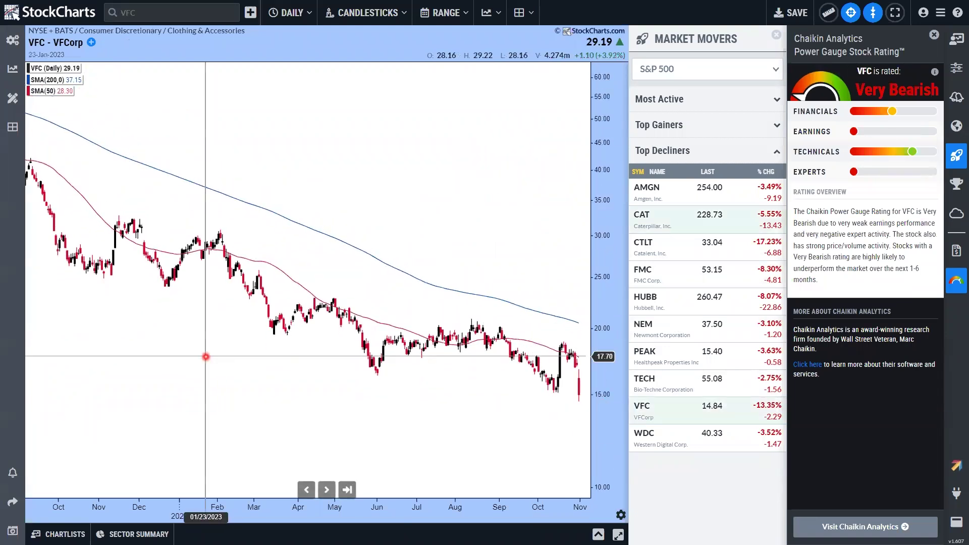
scroll(201, 357, "down", 3)
left_click(508, 373)
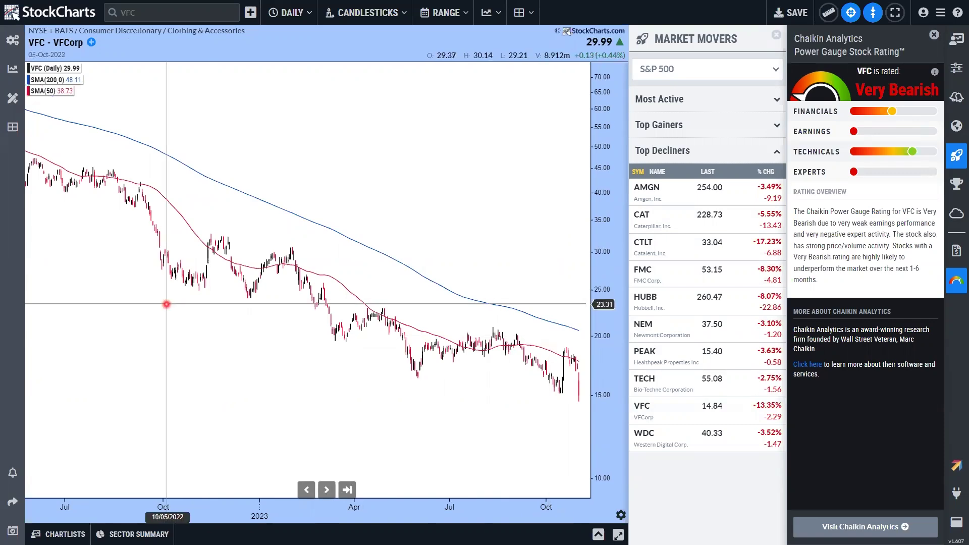
- Examine VFC's long-term price trend and moving averages over several date ranges reaching back to about 2017
scroll(167, 305, "down", 5)
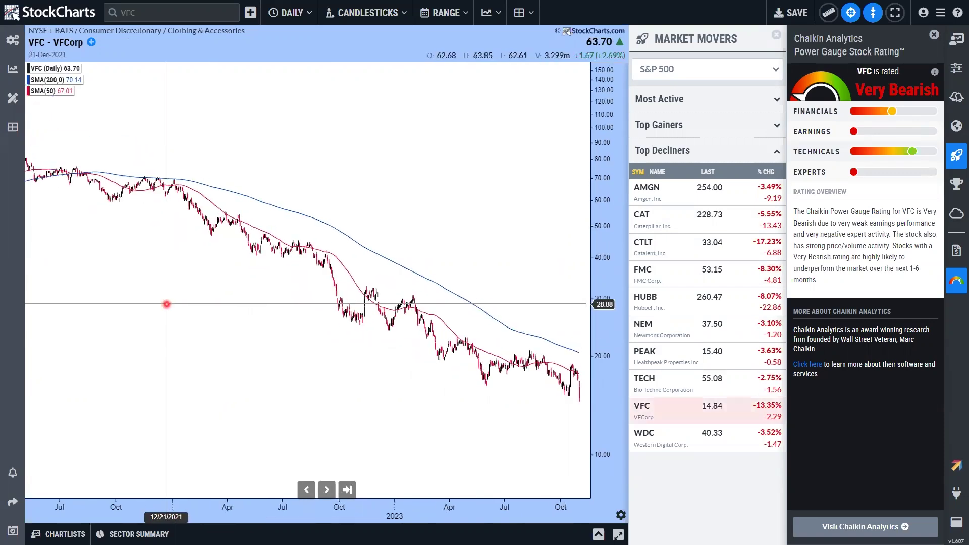
scroll(166, 304, "up", 5)
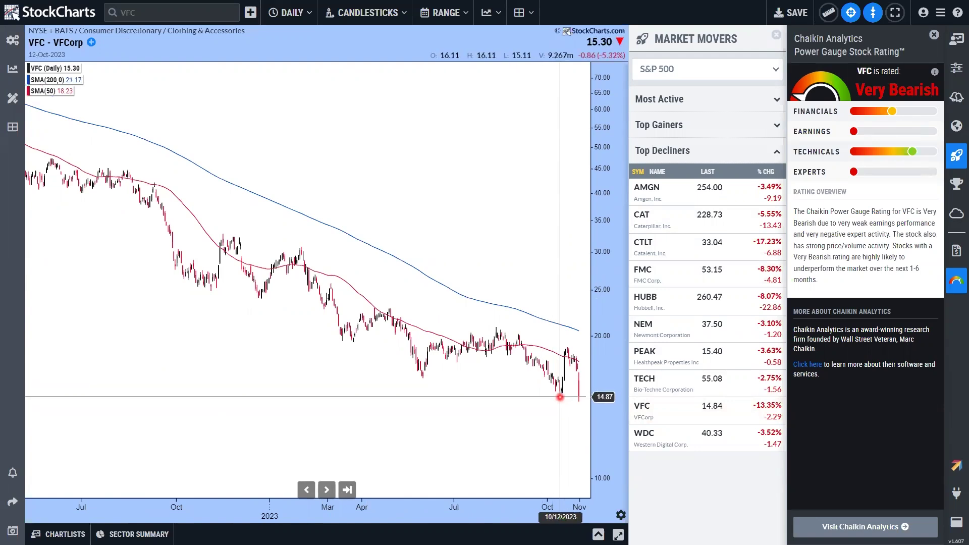
scroll(558, 396, "down", 3)
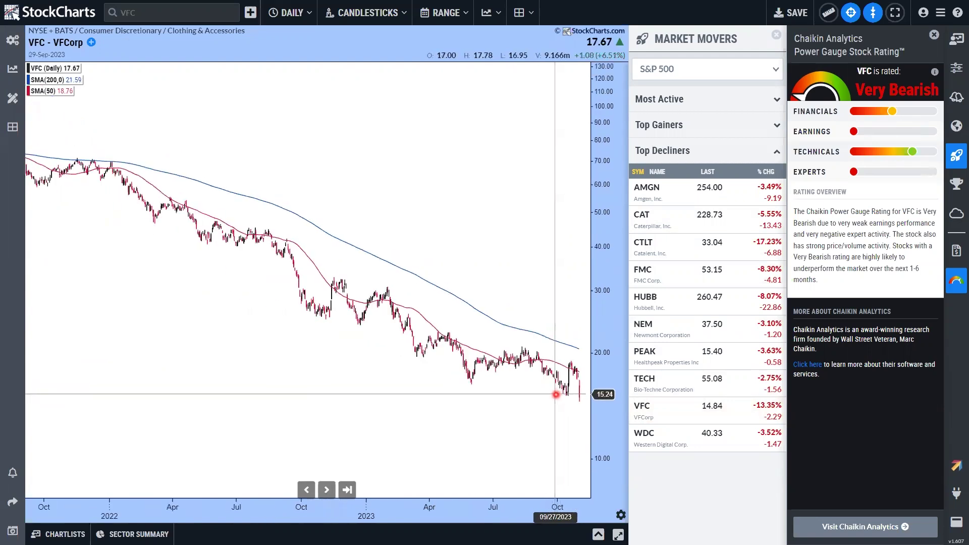
scroll(558, 395, "down", 2)
scroll(558, 396, "down", 4)
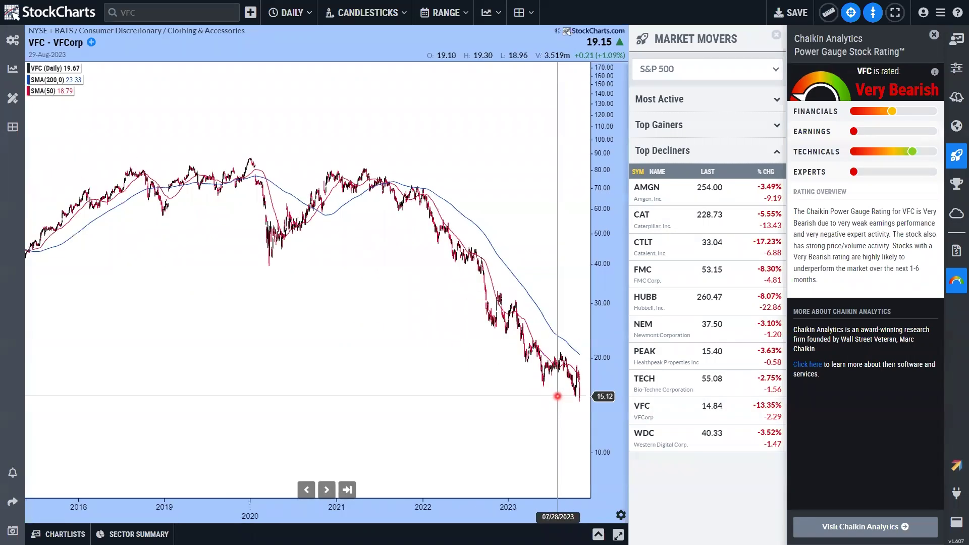
scroll(547, 398, "down", 1)
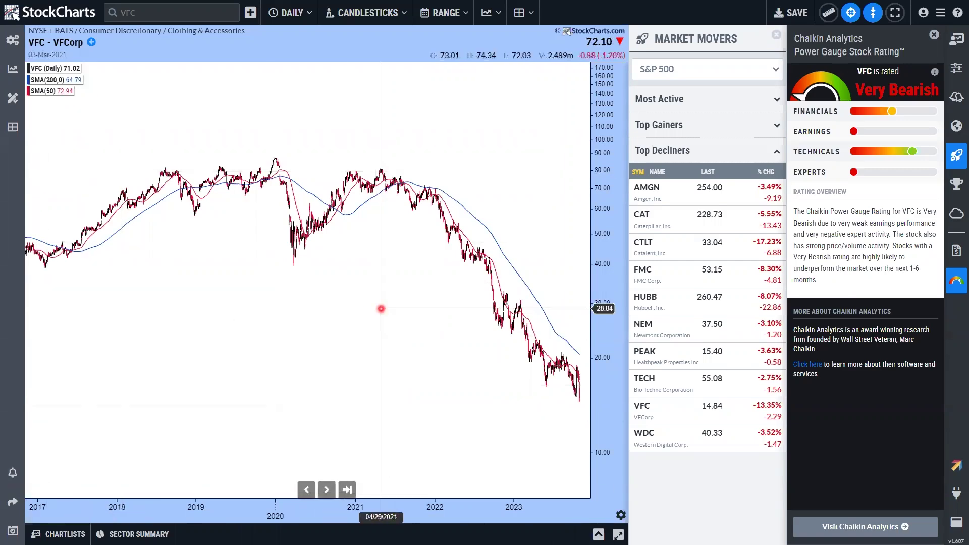
scroll(381, 308, "up", 2)
scroll(219, 238, "down", 1)
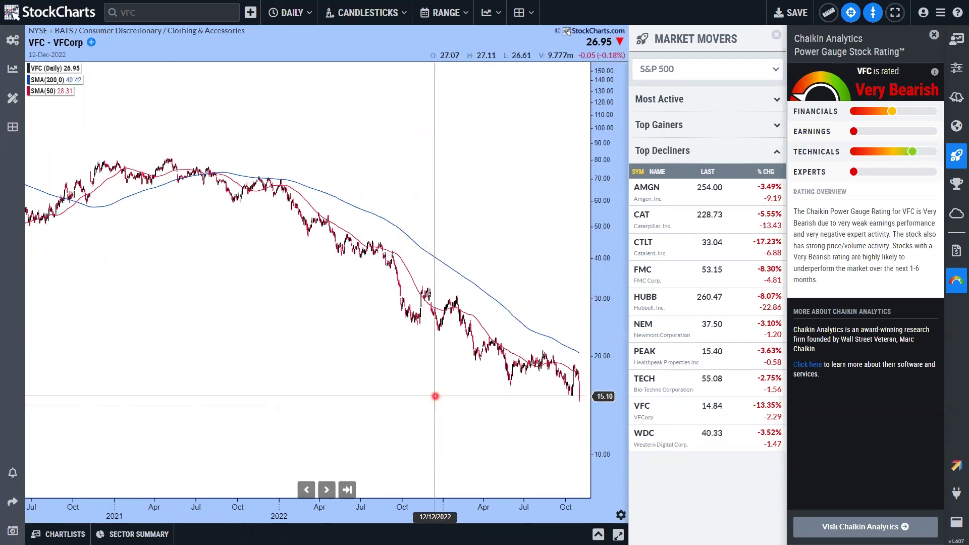
scroll(435, 397, "up", 2)
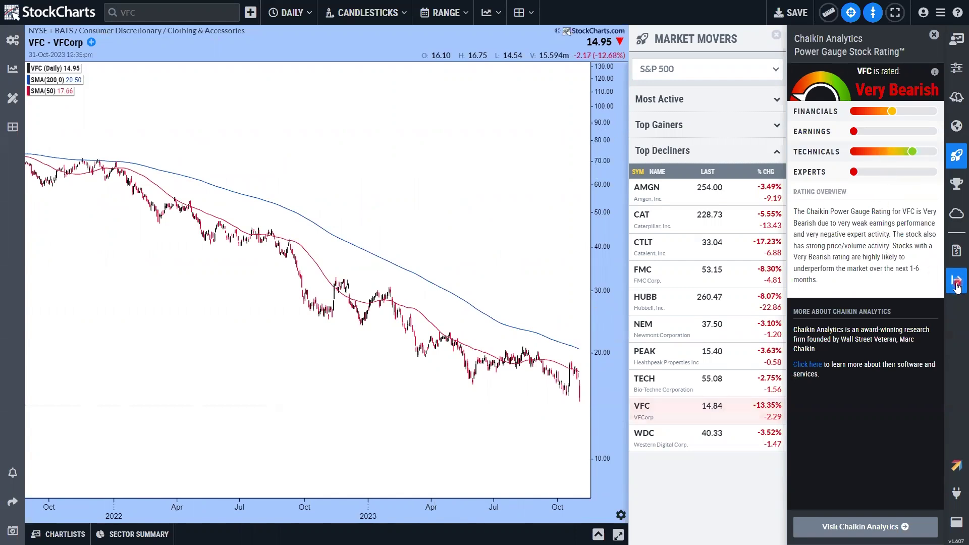
- Open the Power Gauge Rating page on the Chaikin Analytics website and review its rating scale and stock-rating factors
left_click(807, 365)
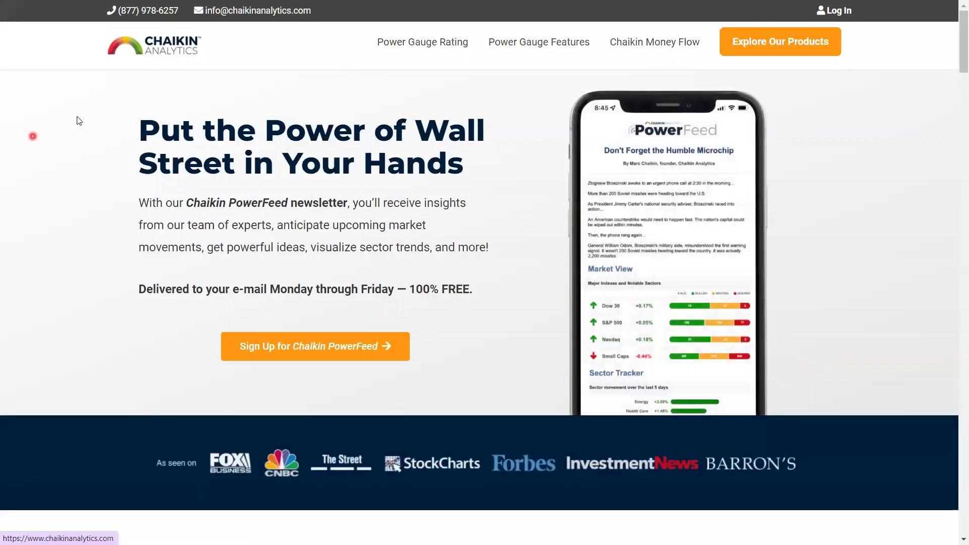
left_click(443, 50)
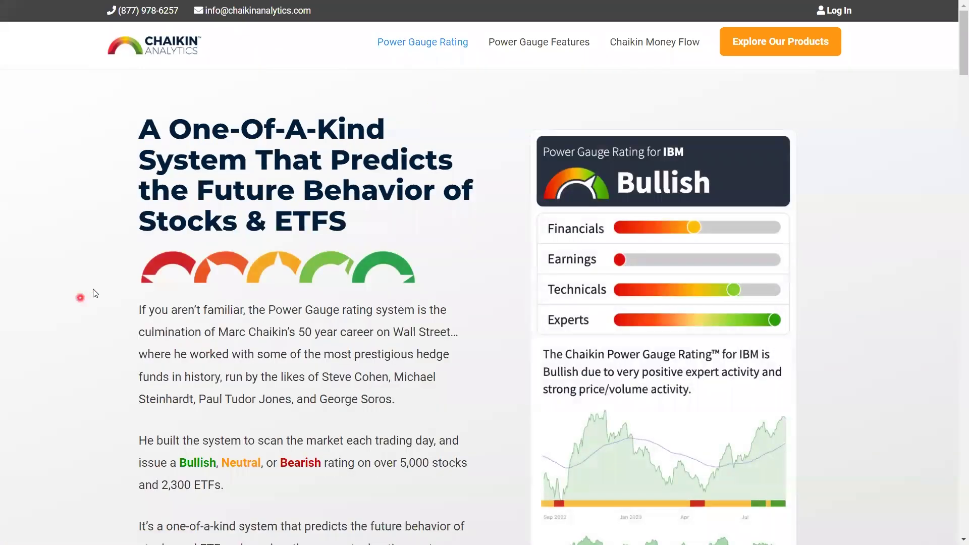
scroll(113, 271, "down", 15)
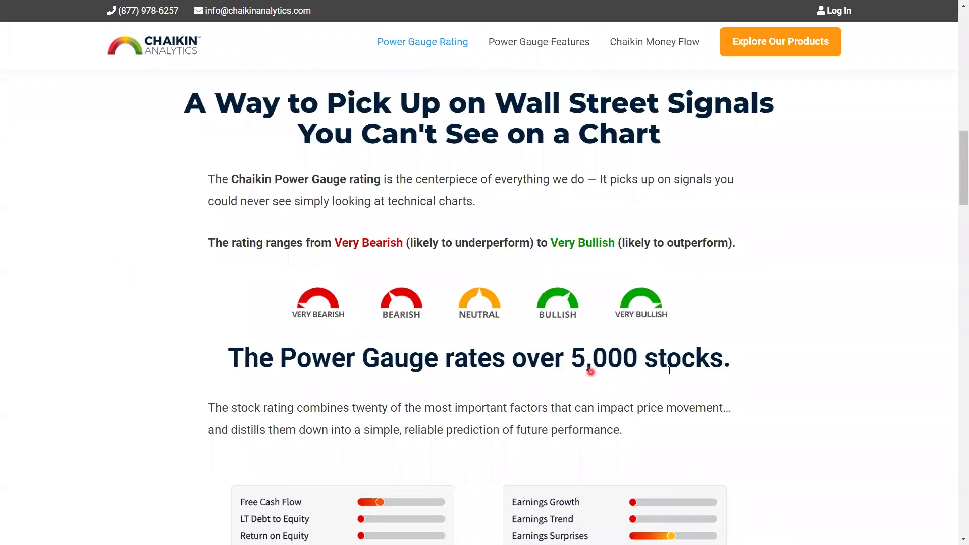
scroll(175, 379, "down", 3)
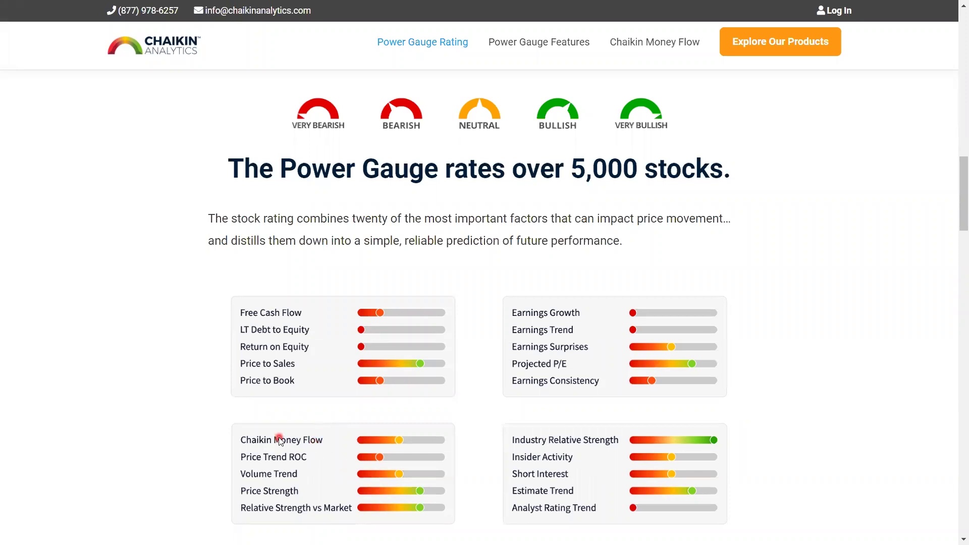
scroll(277, 434, "down", 3)
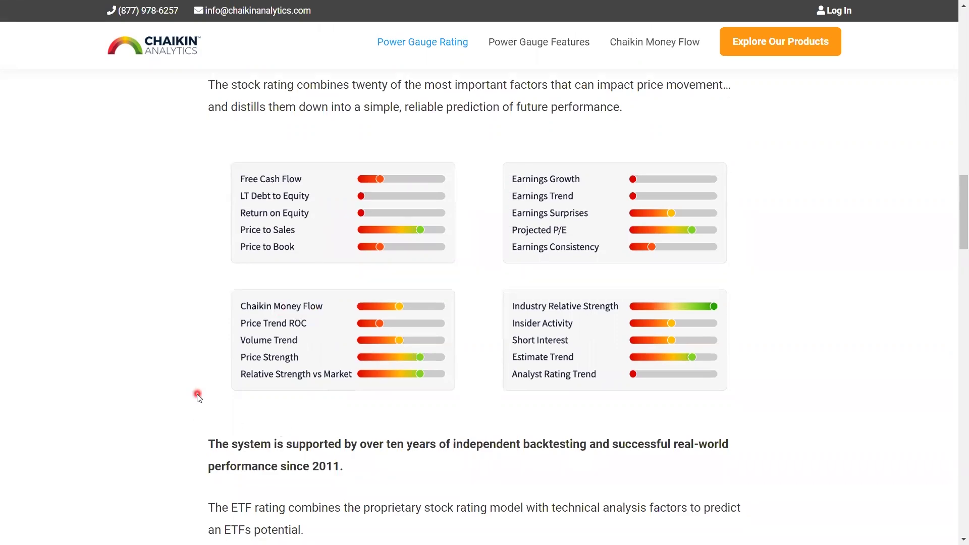
scroll(197, 394, "down", 3)
scroll(197, 394, "down", 3)
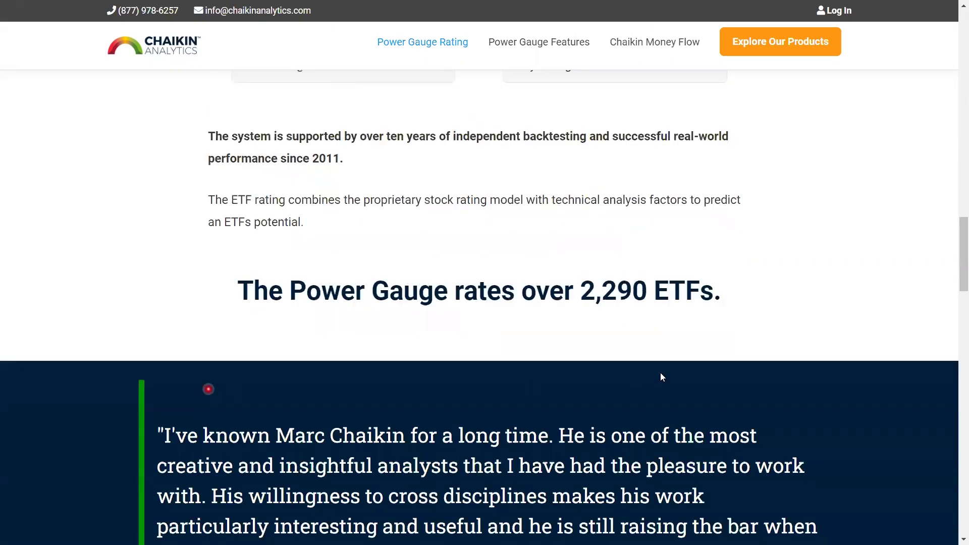
scroll(661, 377, "up", 8)
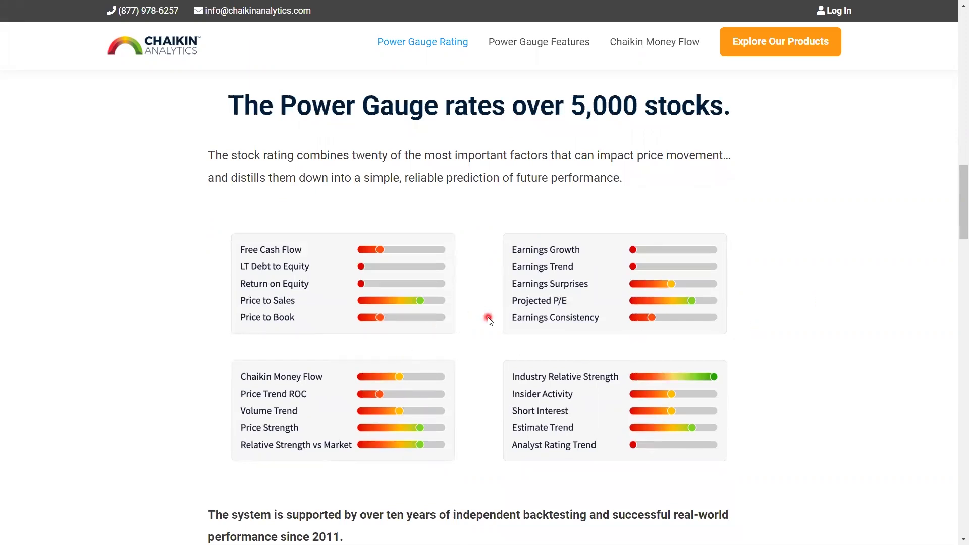
- Review the detailed explanations of the 20 Power Gauge factors through the page's closing text and return to its beginning
scroll(489, 321, "down", 14)
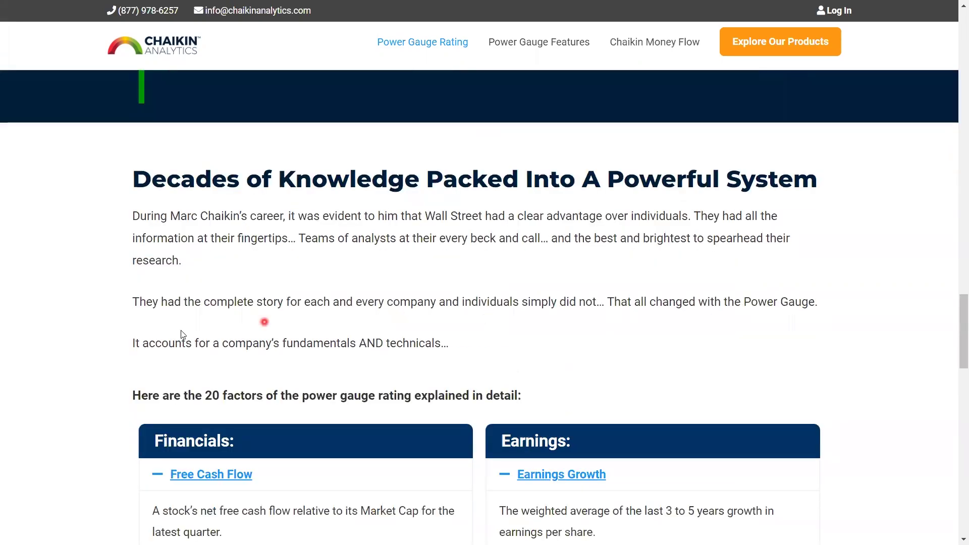
scroll(116, 339, "down", 3)
scroll(116, 341, "down", 3)
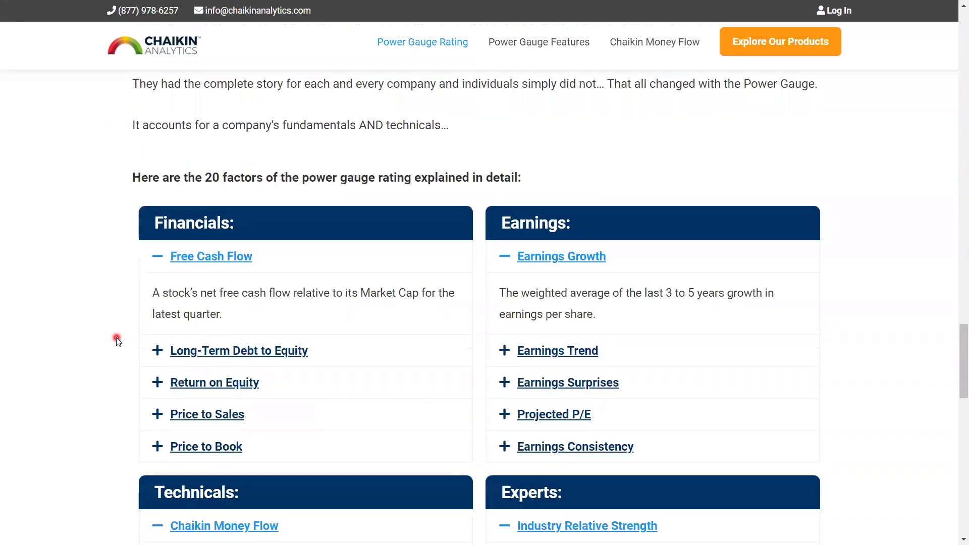
scroll(116, 341, "up", 16)
scroll(116, 339, "down", 20)
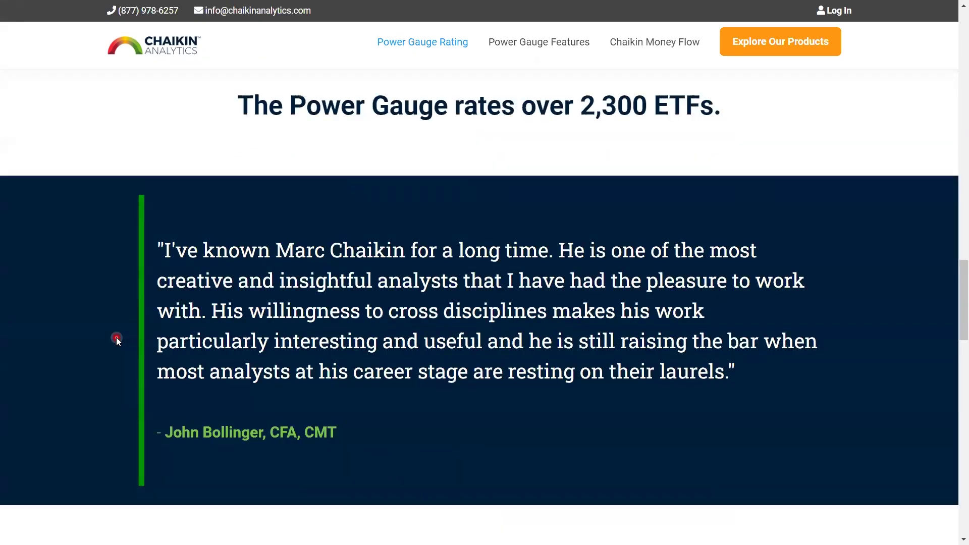
scroll(117, 339, "down", 2)
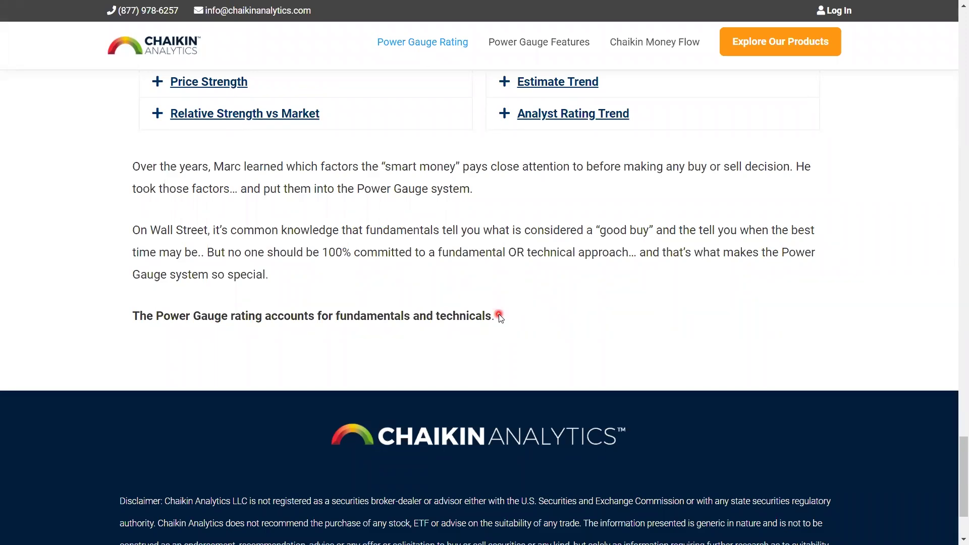
scroll(498, 315, "up", 20)
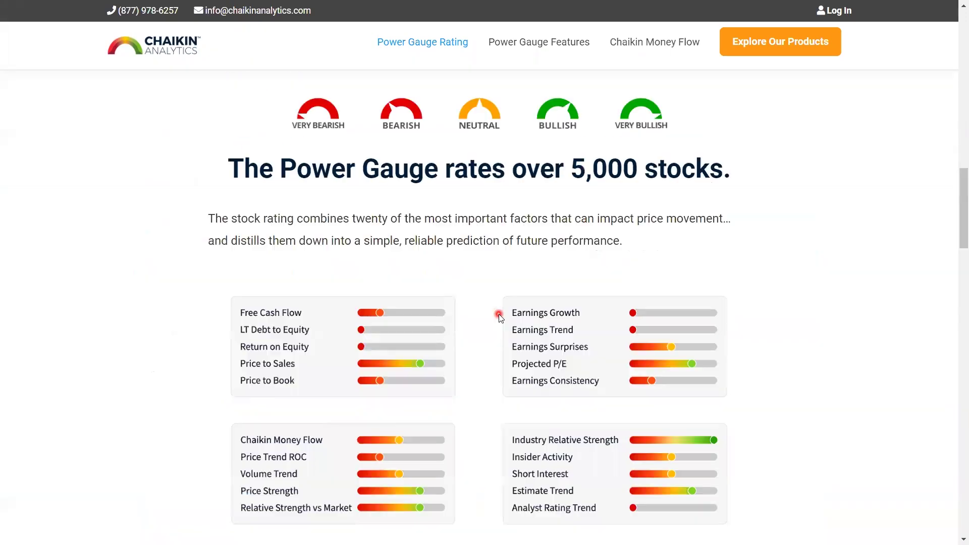
scroll(498, 314, "up", 7)
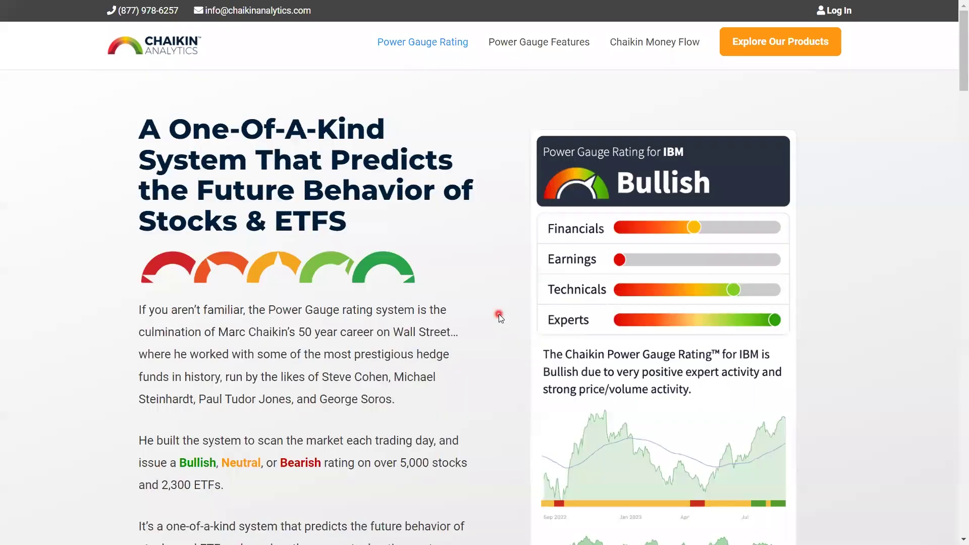
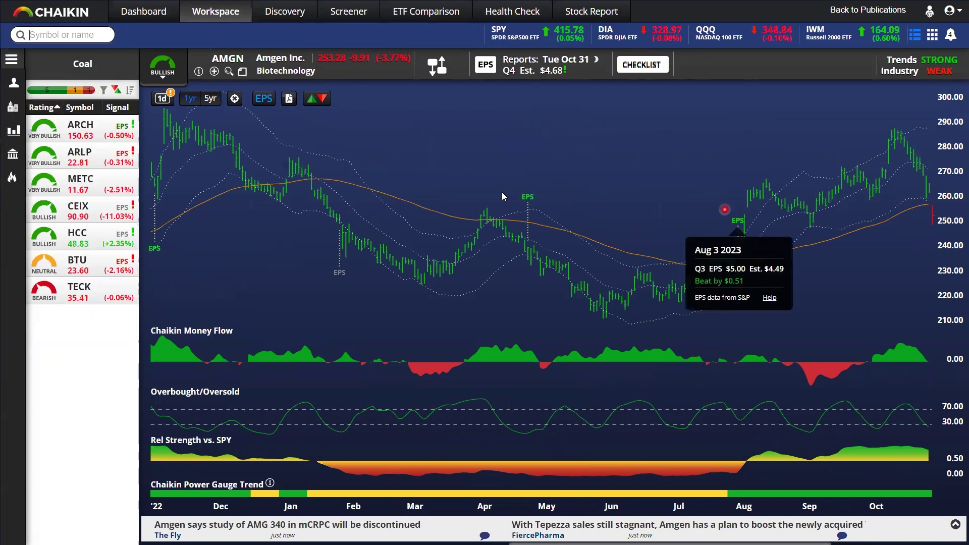
- Inspect AMGN's daily data for January 13, January 12 and September 5, 2023 on the Chaikin chart, closing each readout
left_click(305, 175)
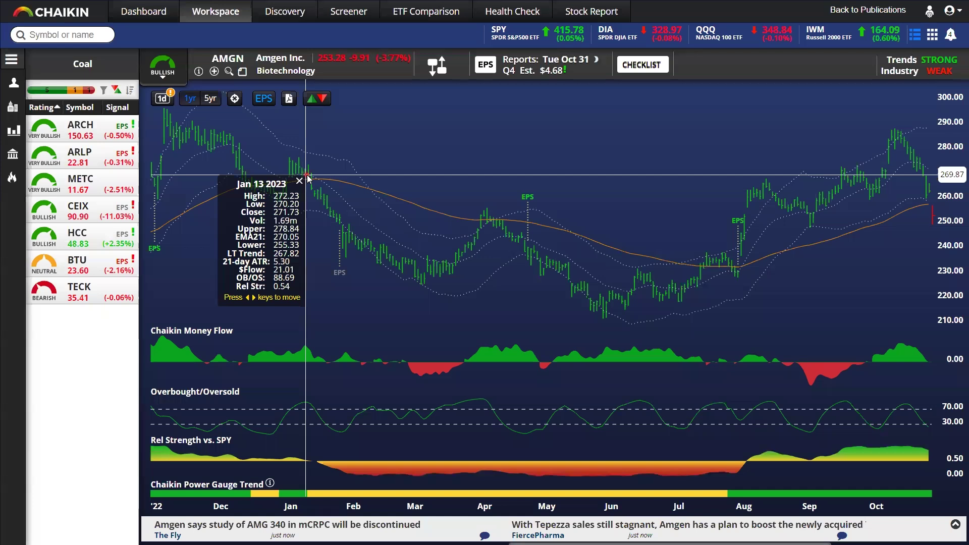
left_click(299, 181)
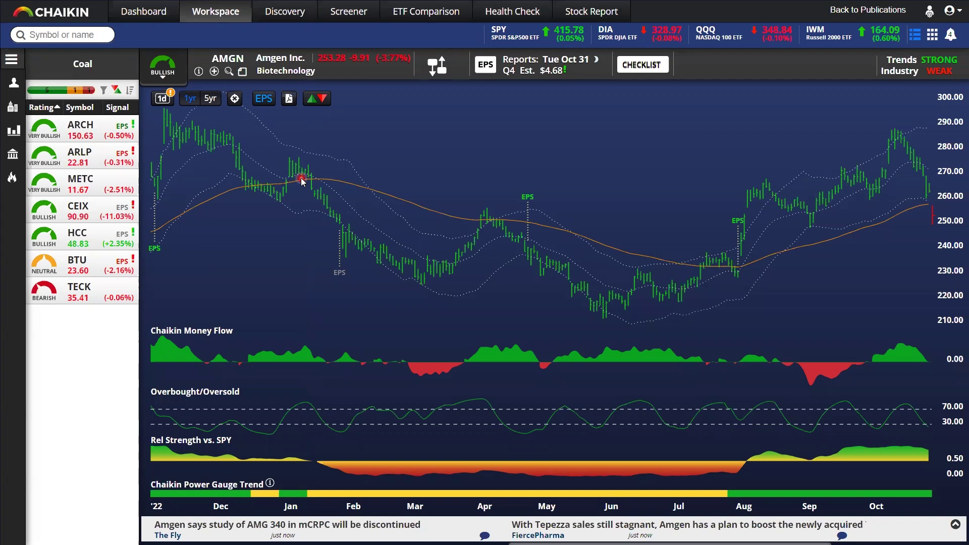
left_click(302, 181)
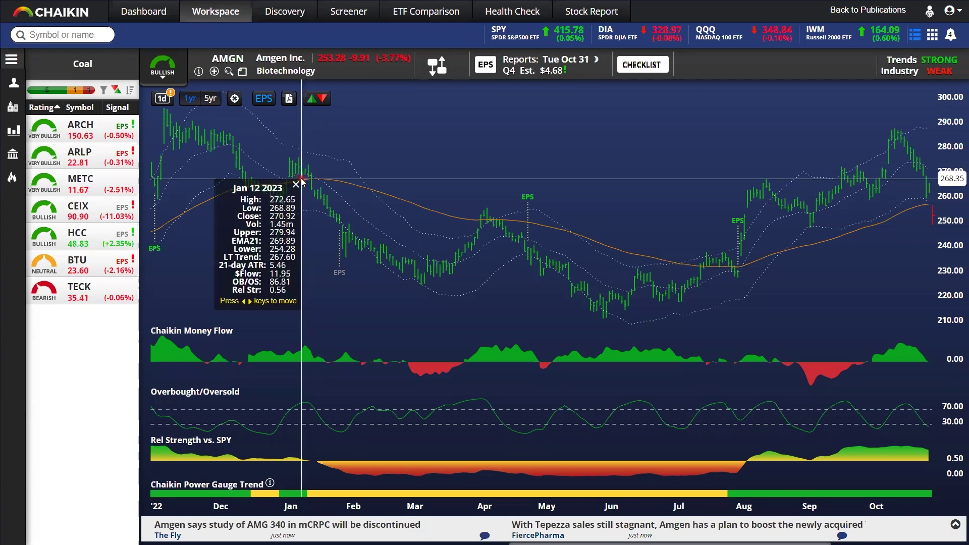
left_click(300, 182)
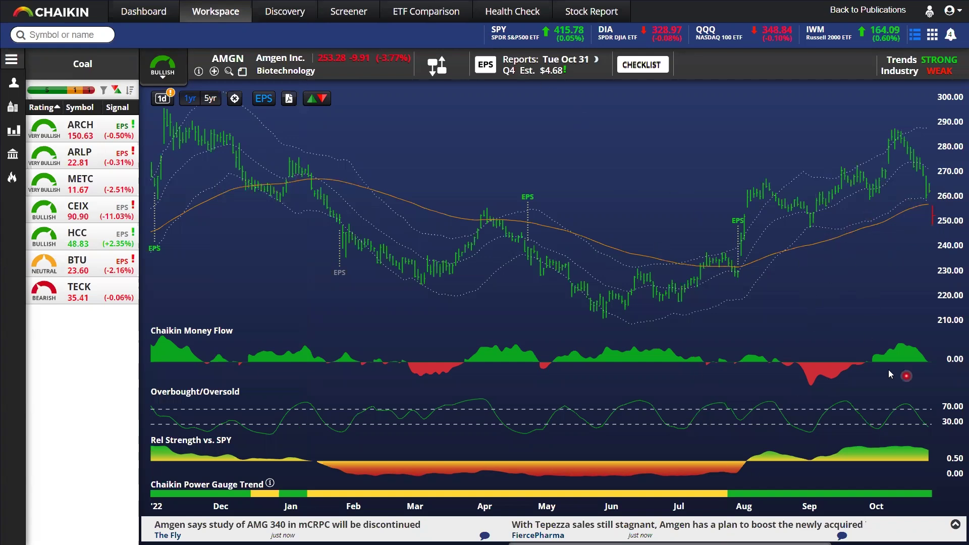
left_click(811, 228)
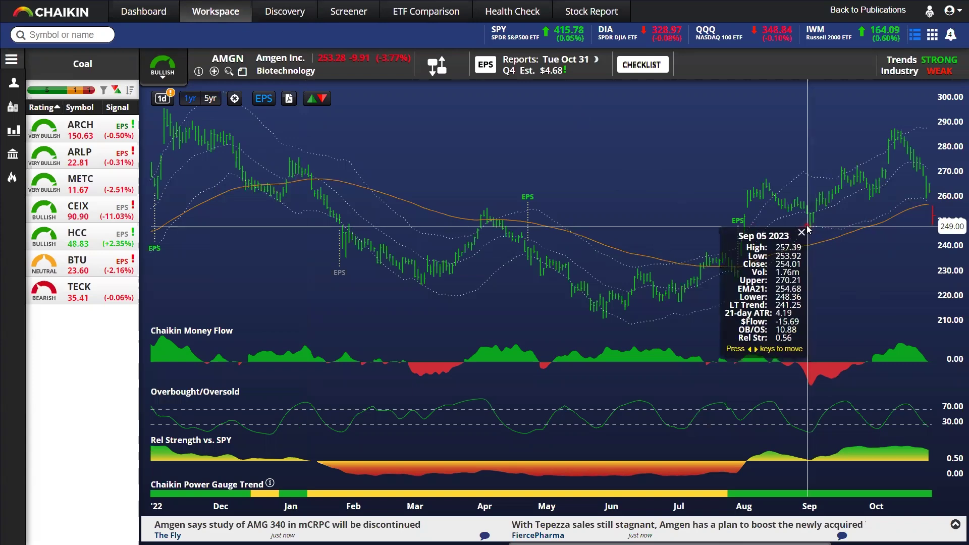
left_click(801, 232)
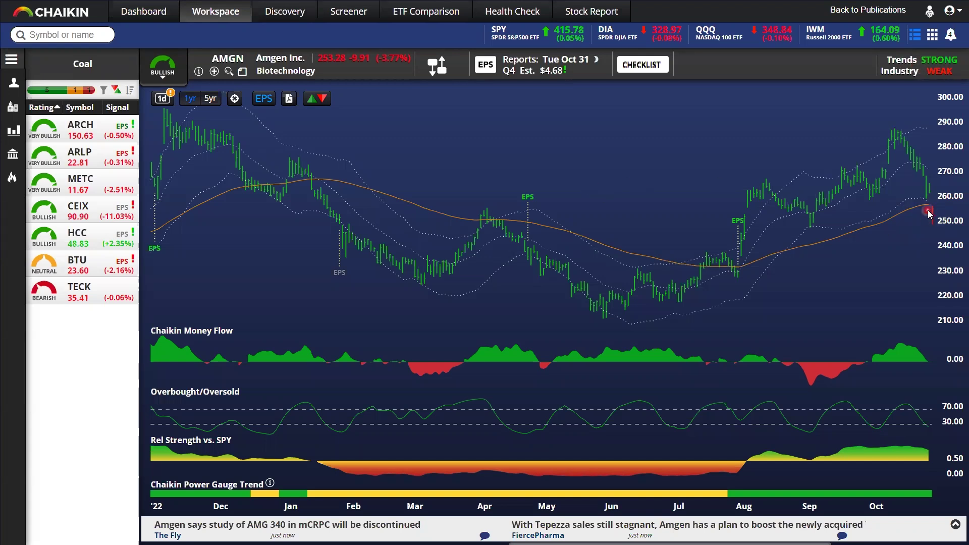
- Search for VFC and load the V.F. Corporation chart in the Chaikin workspace
left_click(85, 37)
type("VFC")
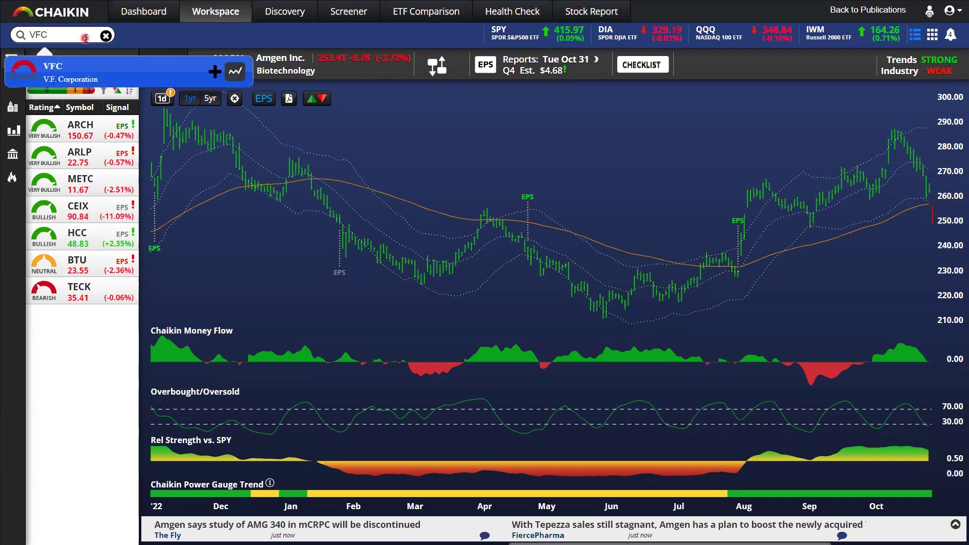
left_click(136, 76)
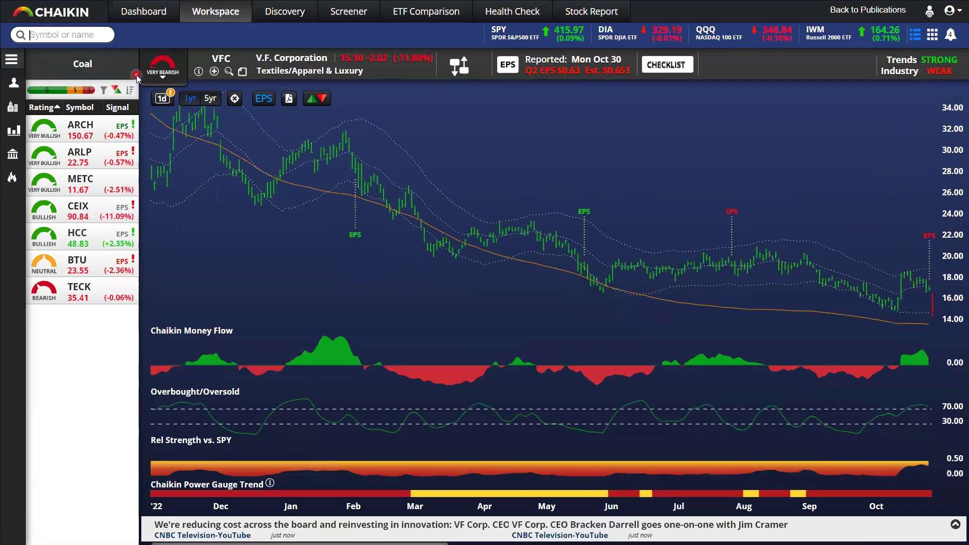
left_click(224, 133)
left_click(178, 122)
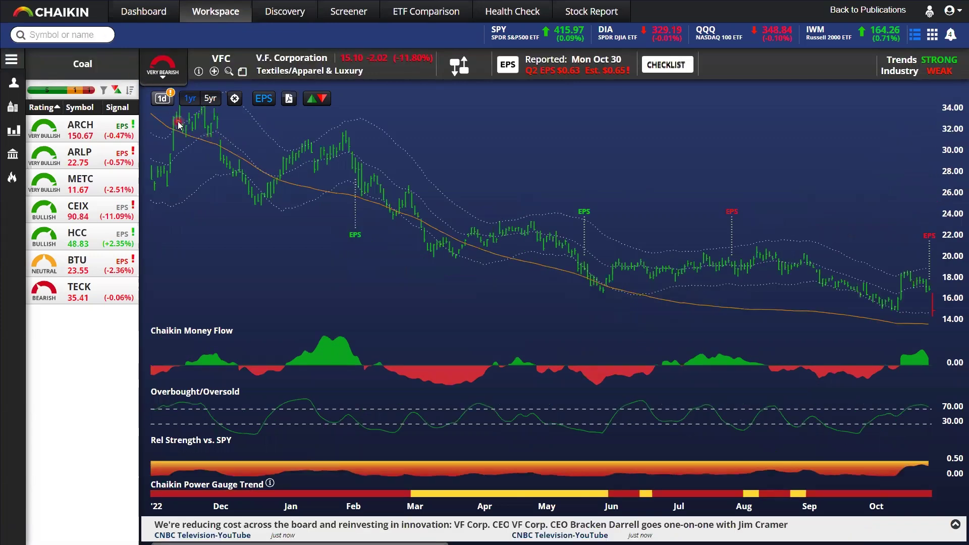
- Set the VFC chart to five years, inspect the May 3, 2019 data and close the readout
left_click(211, 101)
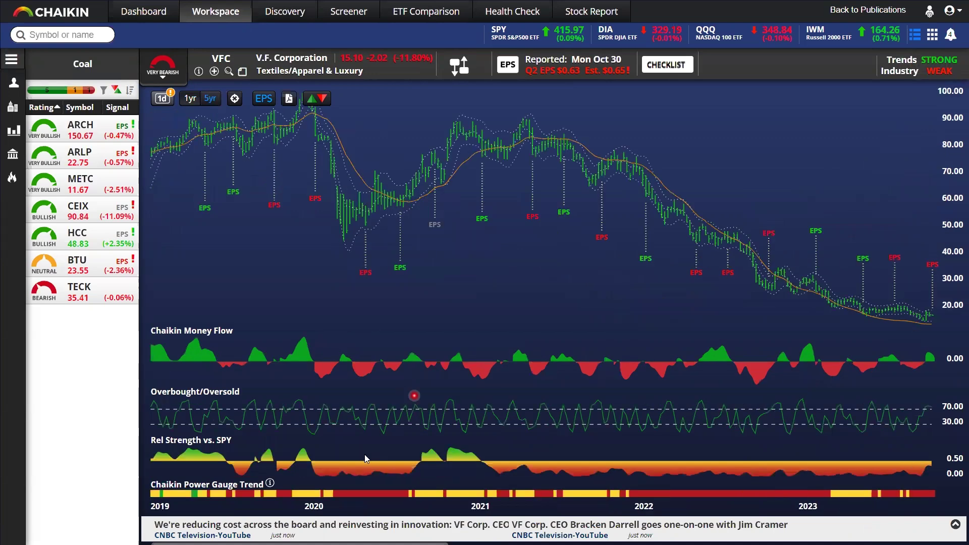
left_click(205, 167)
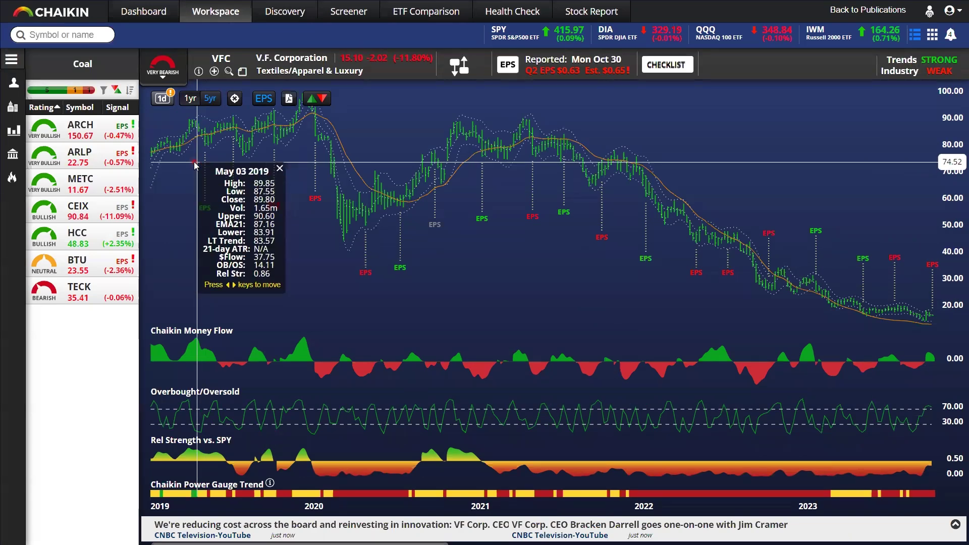
left_click(195, 165)
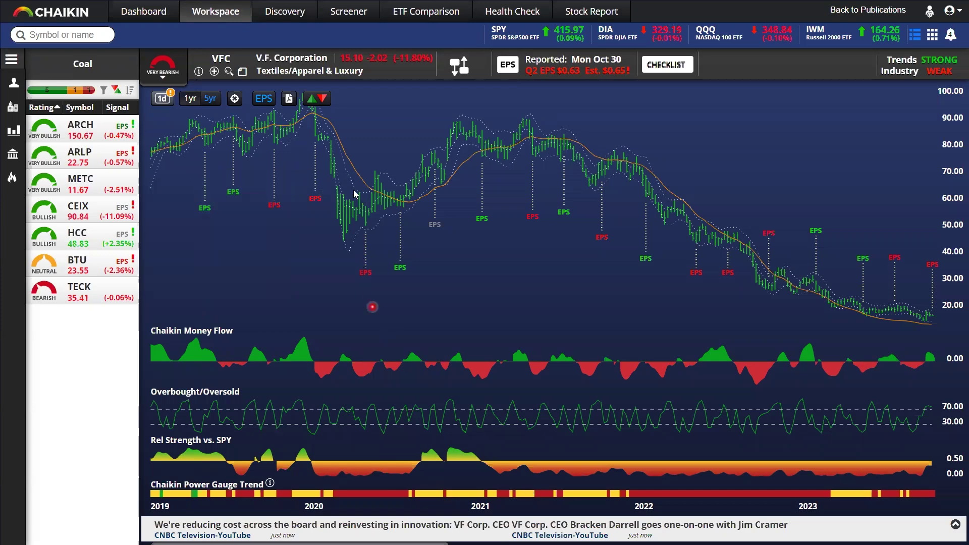
- Search for FSLR, load the First Solar chart in the Chaikin workspace and set it to one year
left_click(402, 202)
left_click(402, 203)
left_click(49, 36)
type("fslr")
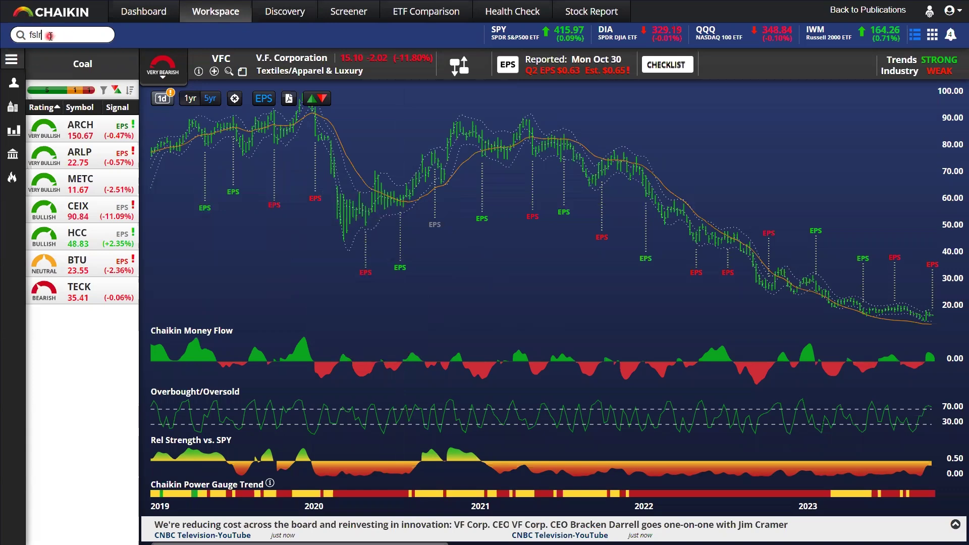
left_click(87, 68)
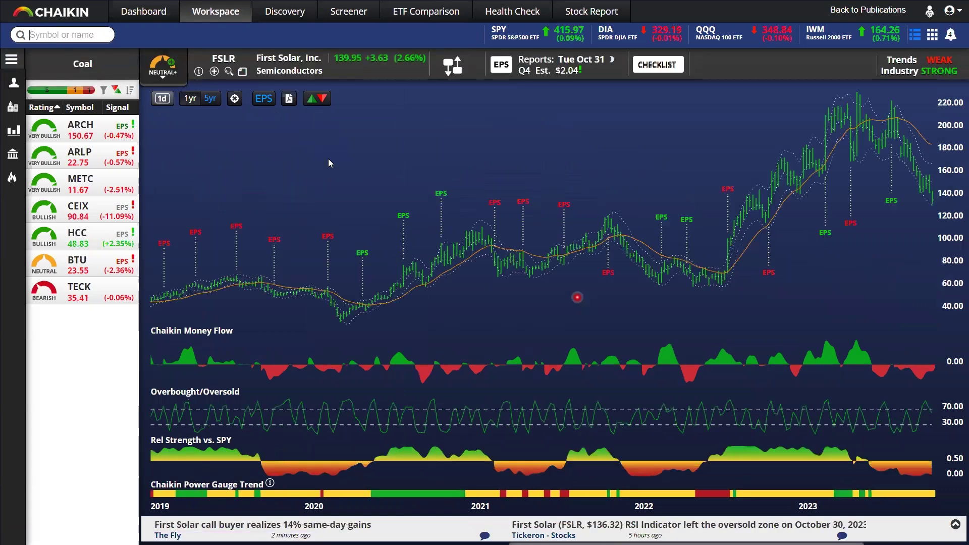
left_click(188, 101)
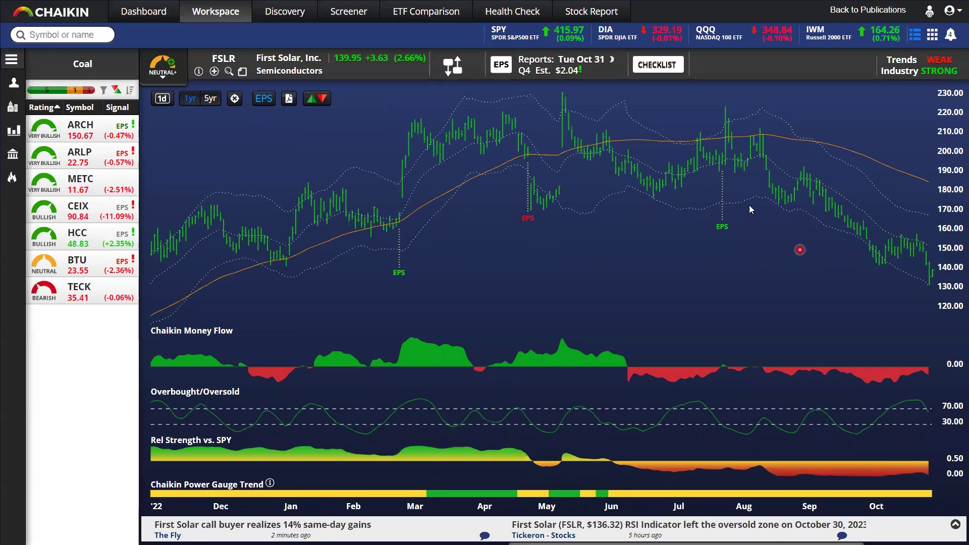
- Inspect FSLR's daily data for June 7 and October 30, 2023, closing each readout
left_click(627, 151)
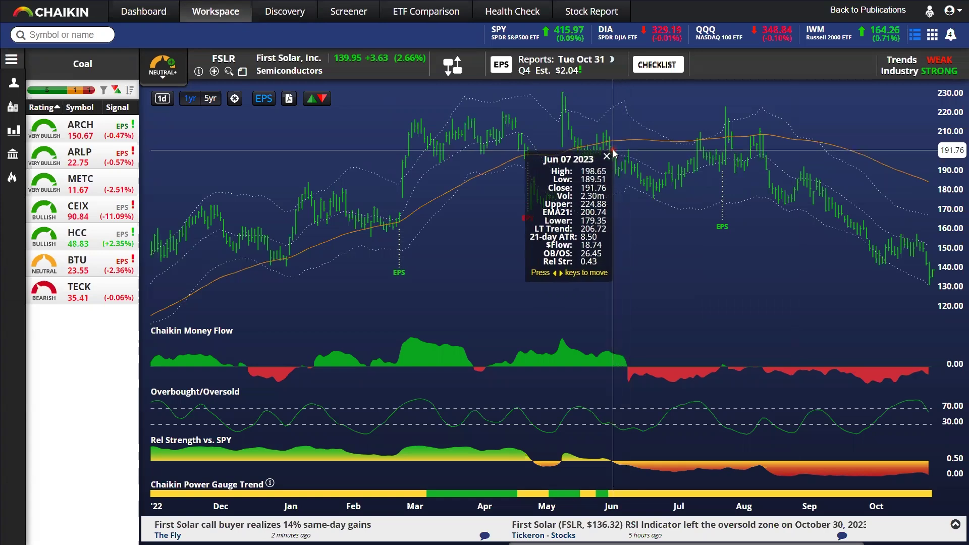
left_click(614, 153)
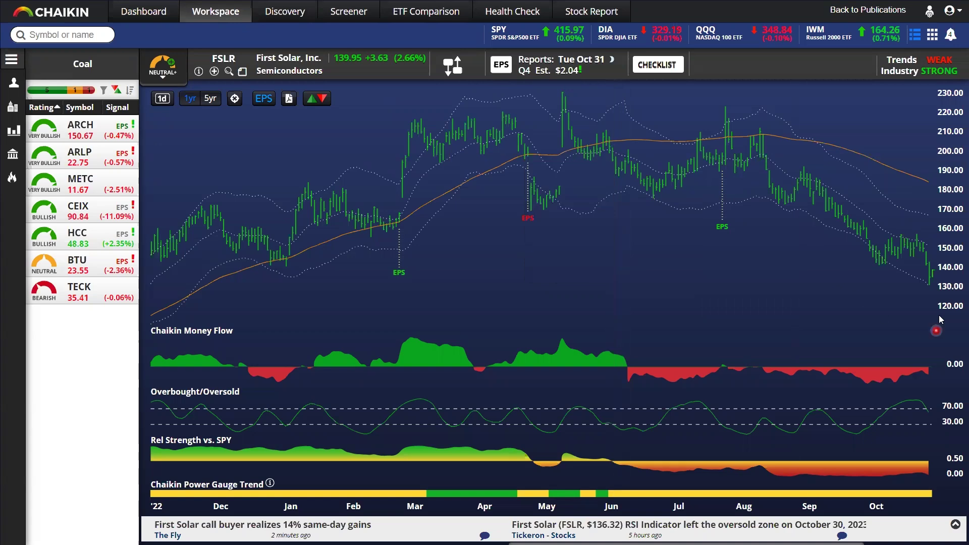
left_click(922, 286)
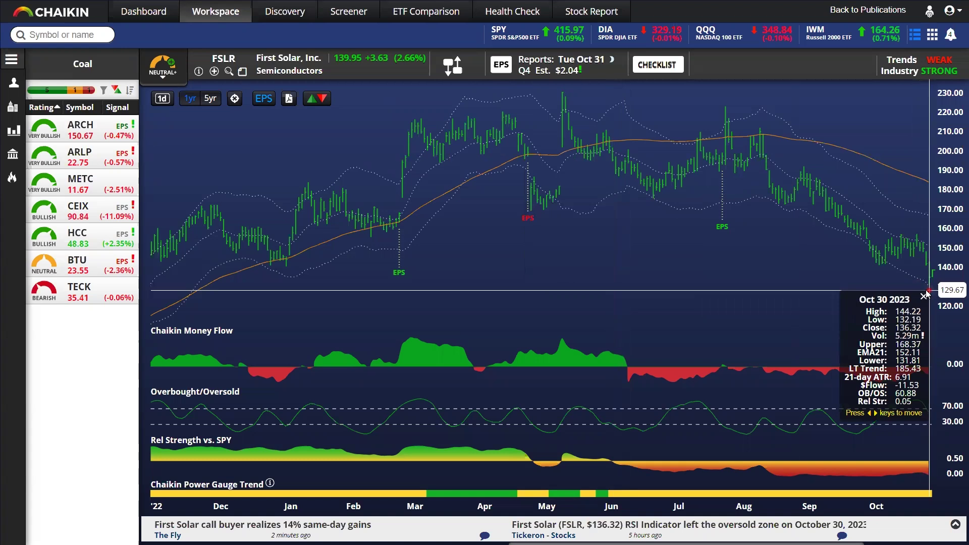
left_click(924, 296)
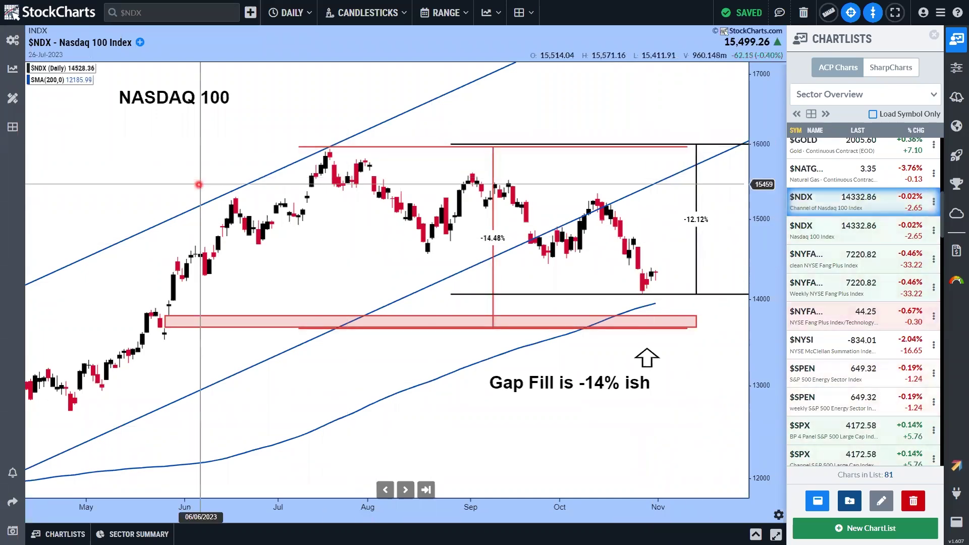
- Switch to StockCharts and examine the $NDX channel chart around the October low, the 200-day average and the gap-fill zone
scroll(201, 180, "down", 3)
scroll(202, 180, "up", 3)
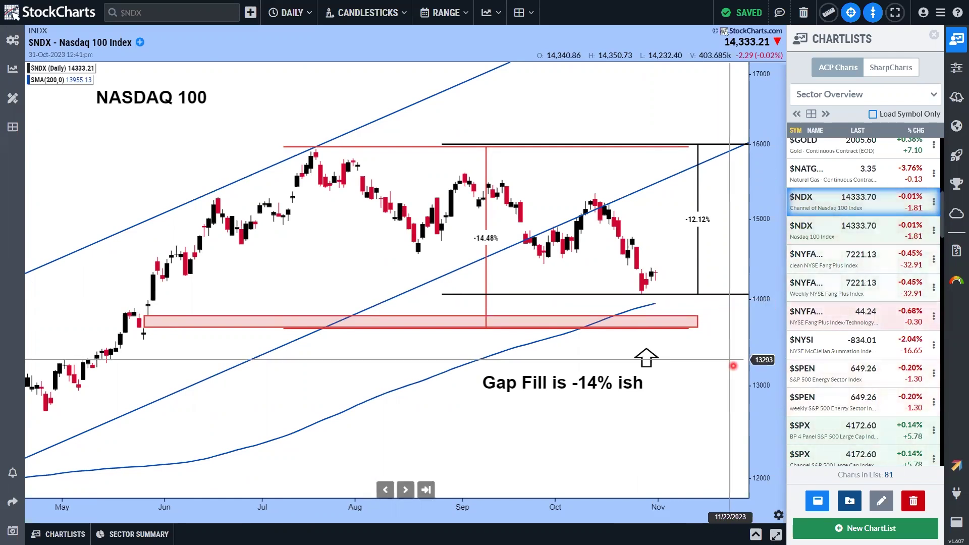
scroll(736, 398, "up", 2)
scroll(735, 399, "down", 2)
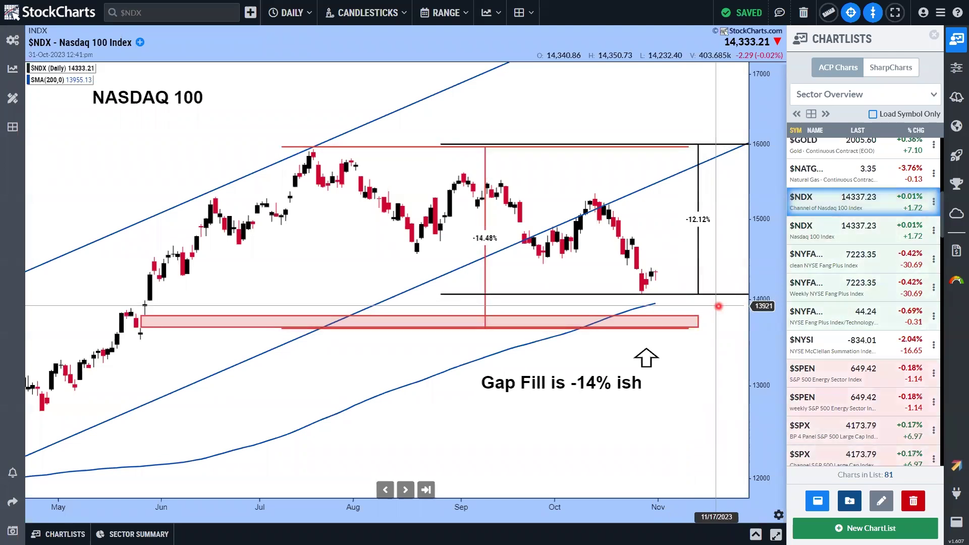
left_click(660, 306)
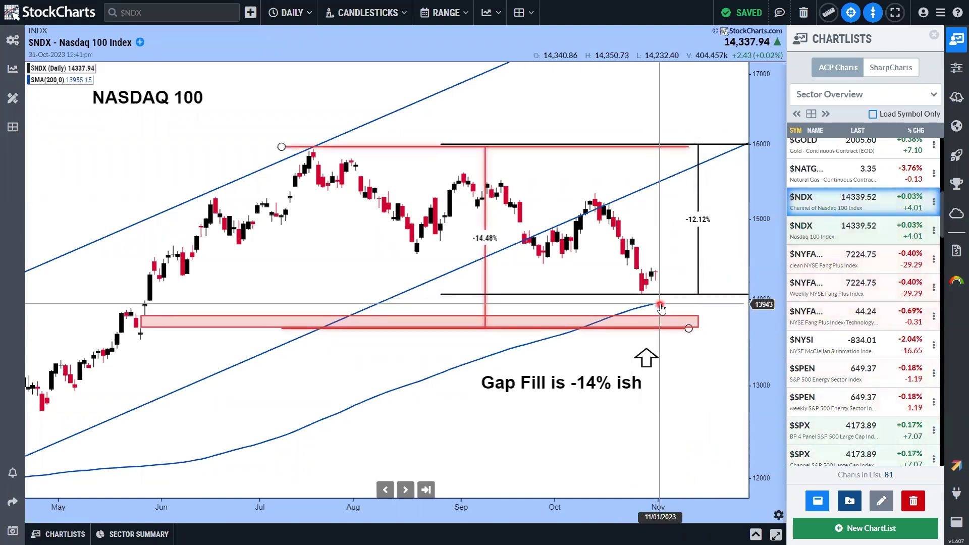
left_click(656, 293)
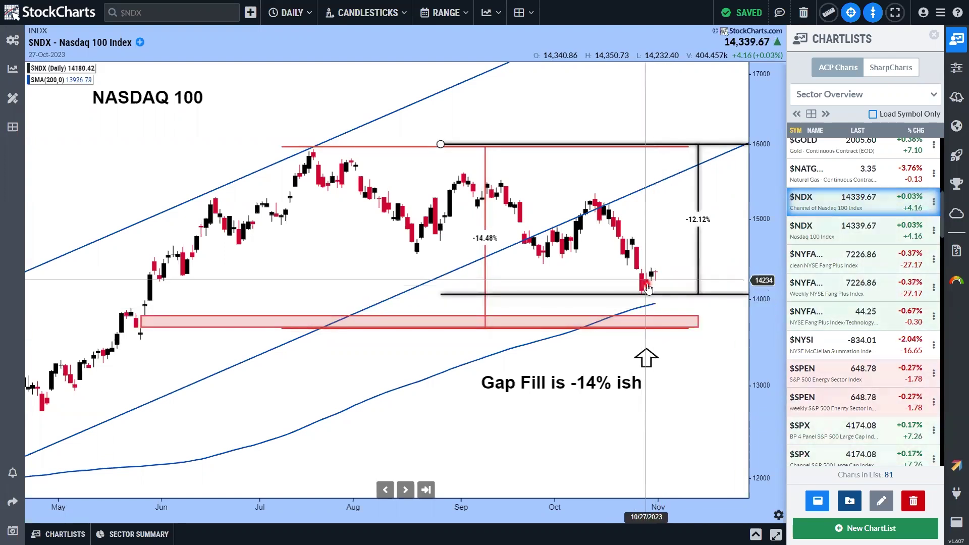
left_click(678, 272)
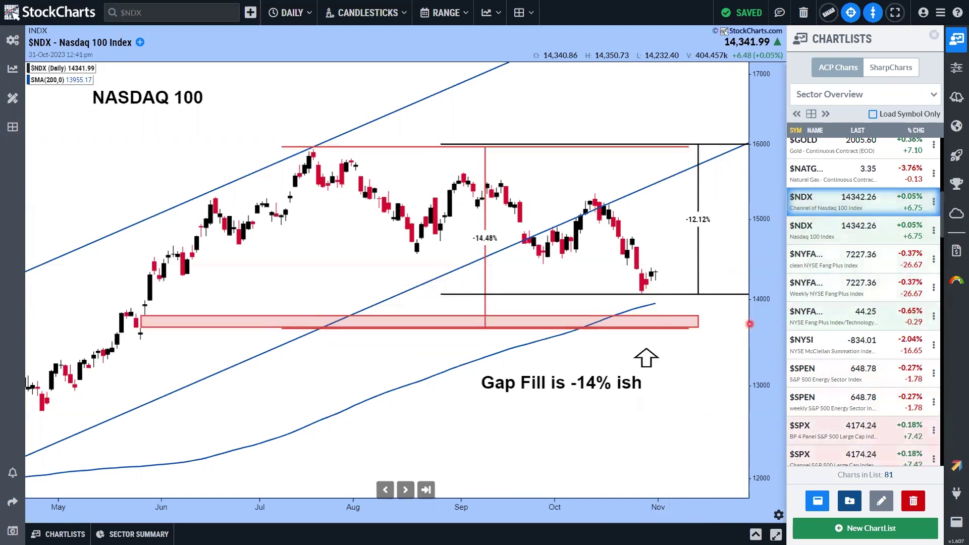
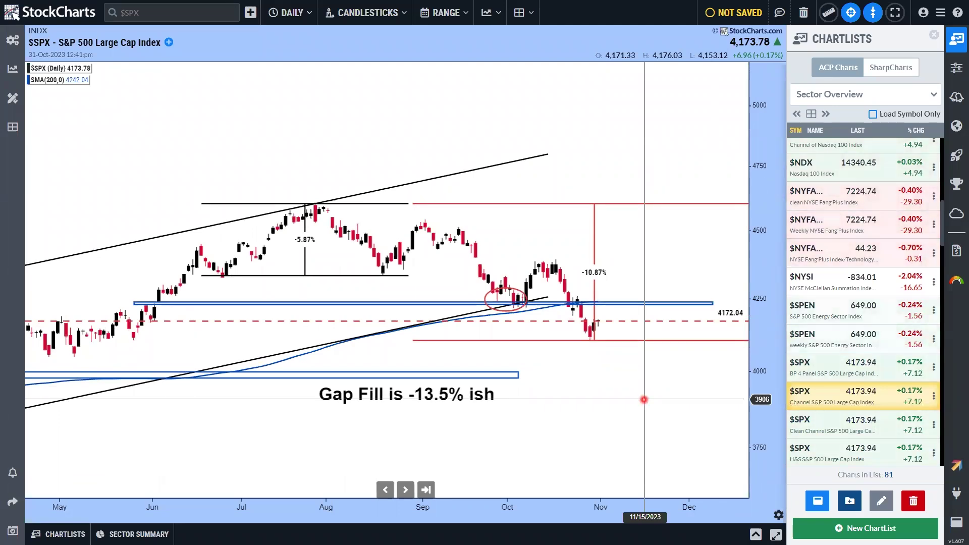
- Examine the $SPX channel chart's recent decline relative to the gap-fill zone near 4000
scroll(644, 399, "up", 3)
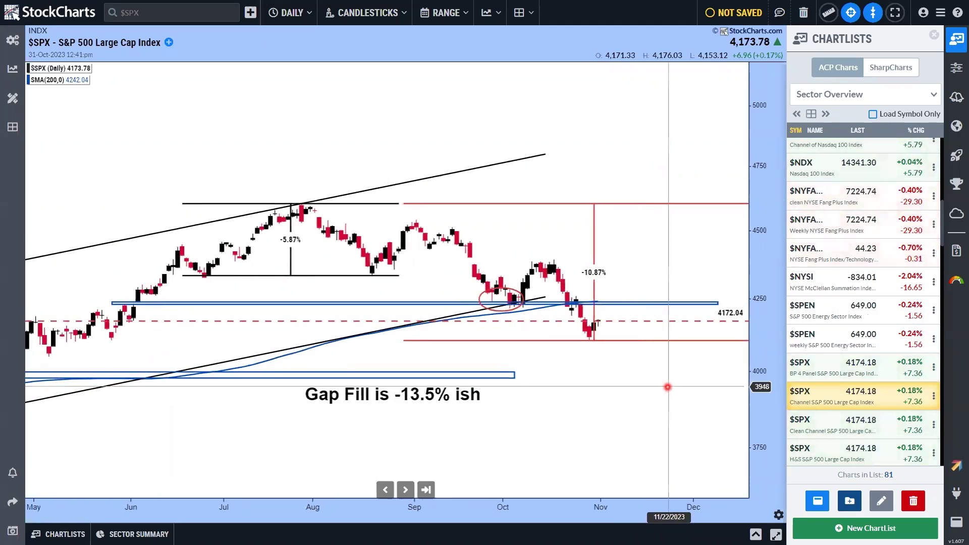
scroll(684, 376, "up", 2)
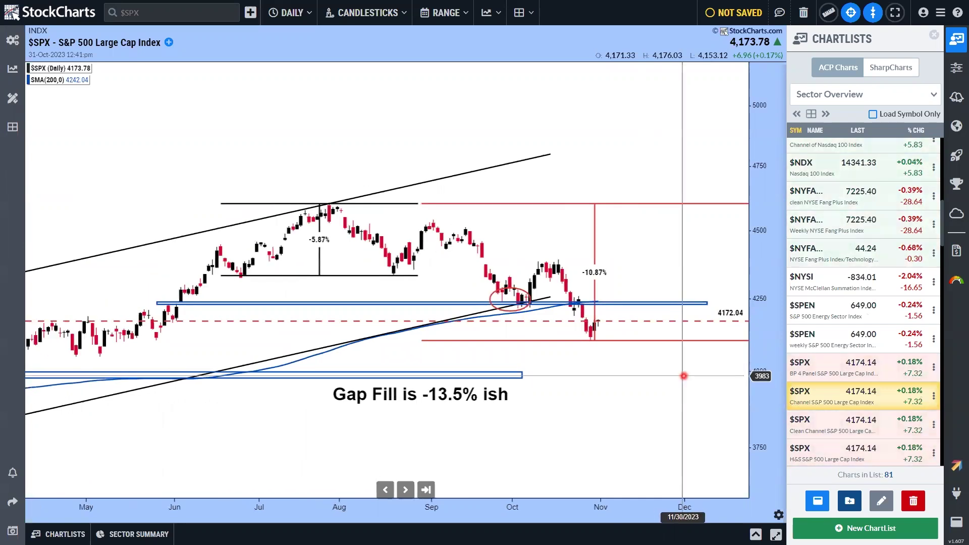
scroll(689, 371, "up", 2)
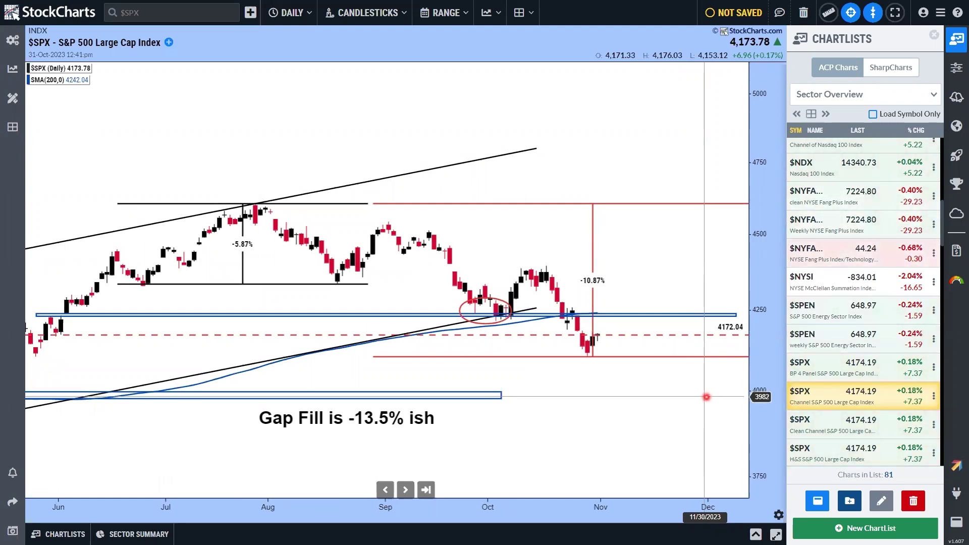
scroll(706, 397, "down", 2)
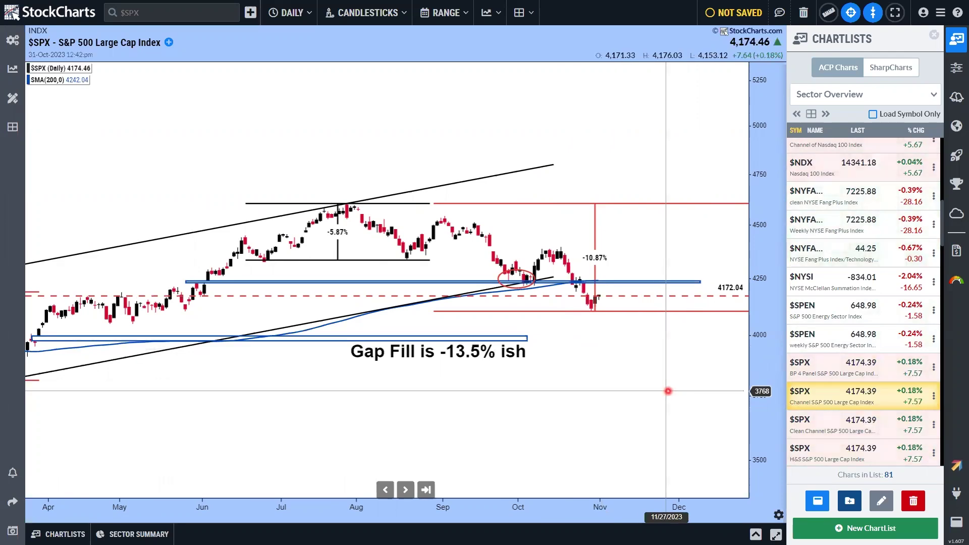
scroll(668, 391, "up", 2)
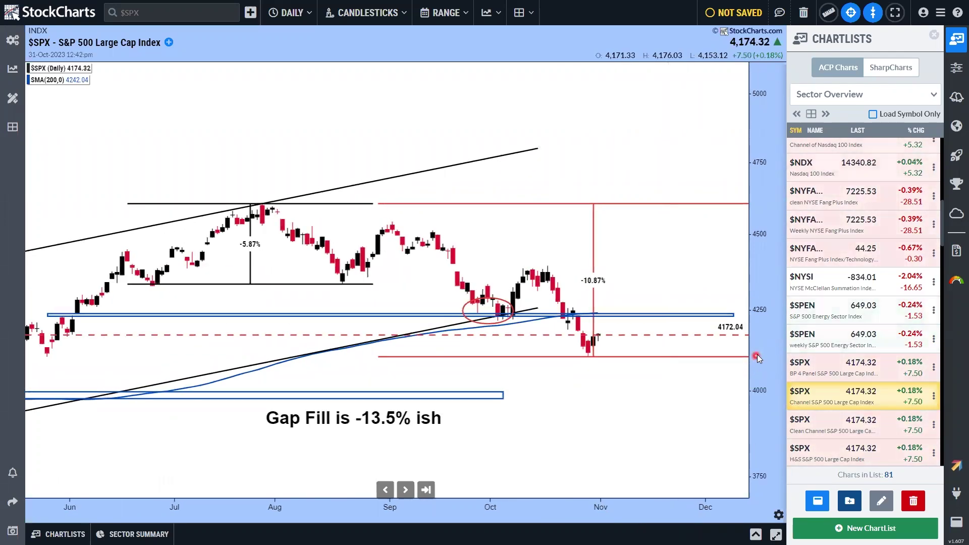
- Compare the two marked $SPX declines from the July high on an expanded price scale, including the gap zones and 200-day average
left_click_drag(759, 345, 757, 259)
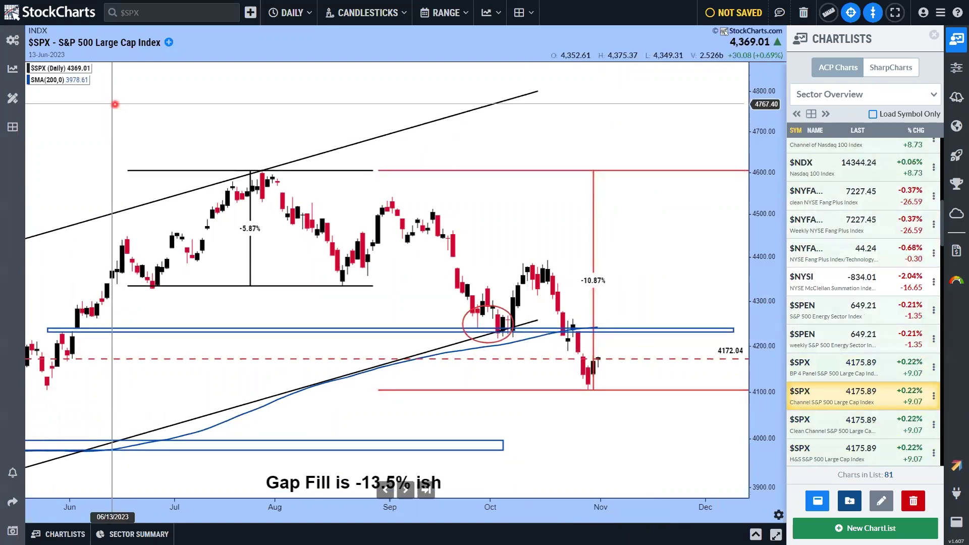
left_click(250, 225)
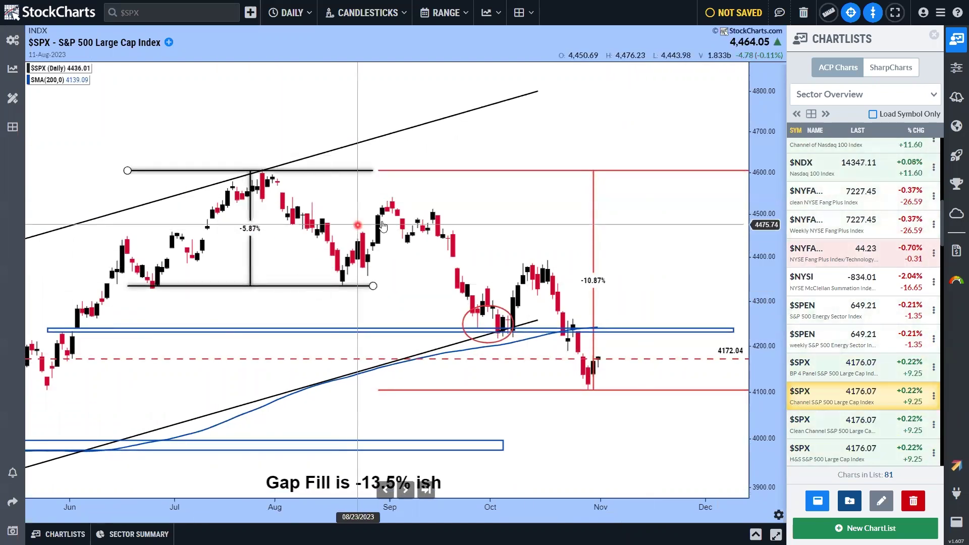
left_click(383, 171)
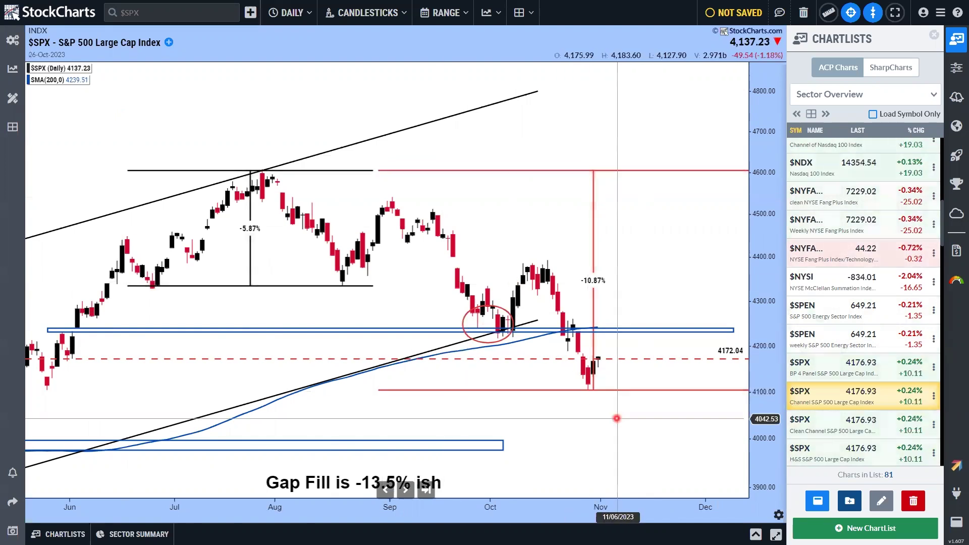
left_click(768, 339)
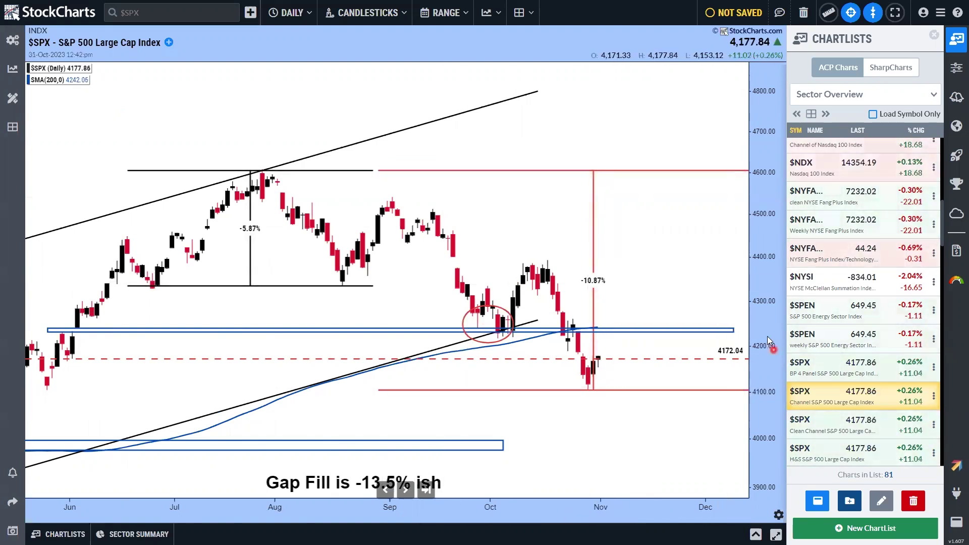
left_click_drag(769, 336, 643, 290)
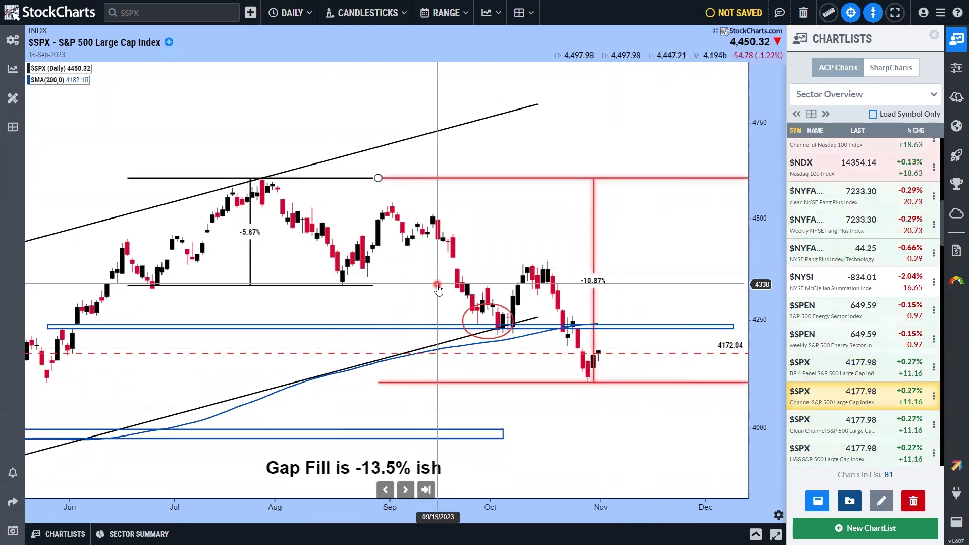
left_click(492, 348)
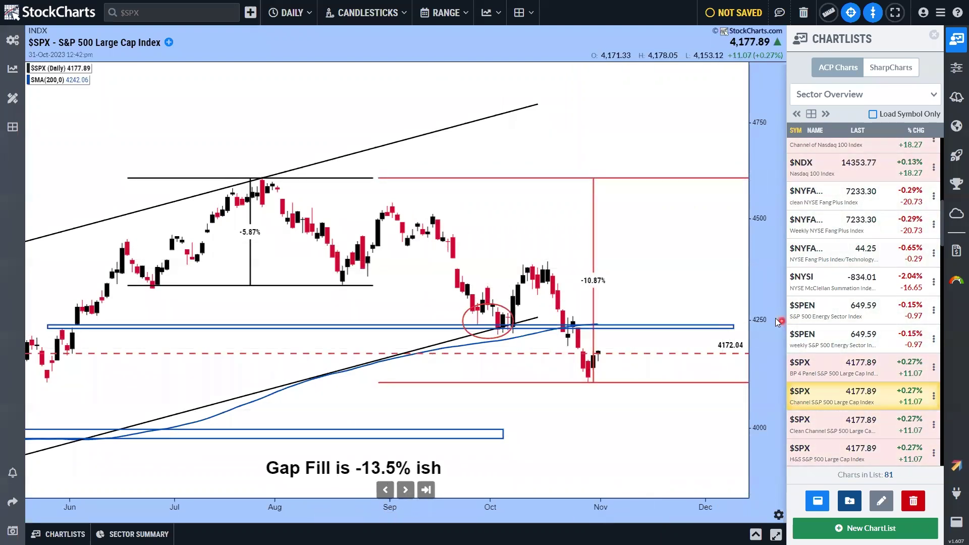
left_click_drag(768, 308, 766, 330)
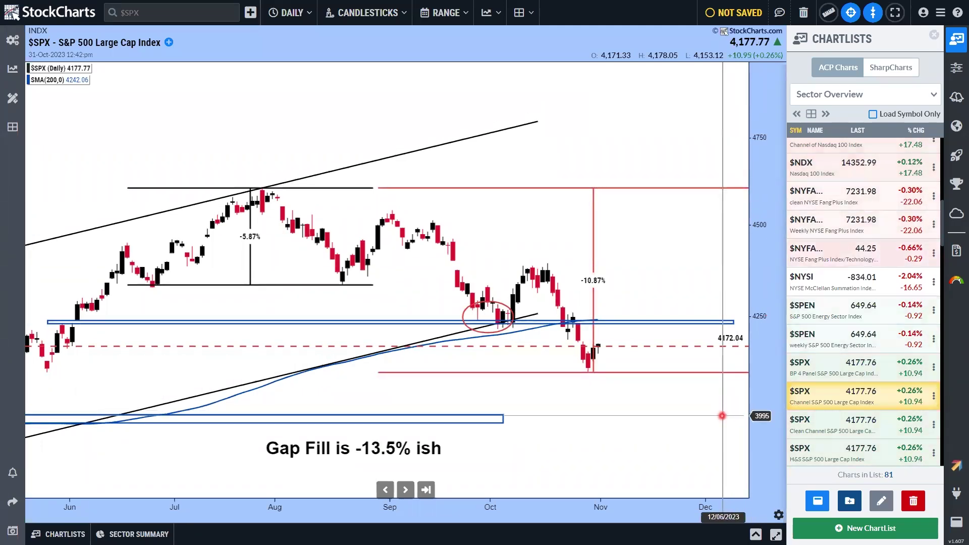
scroll(722, 415, "down", 5)
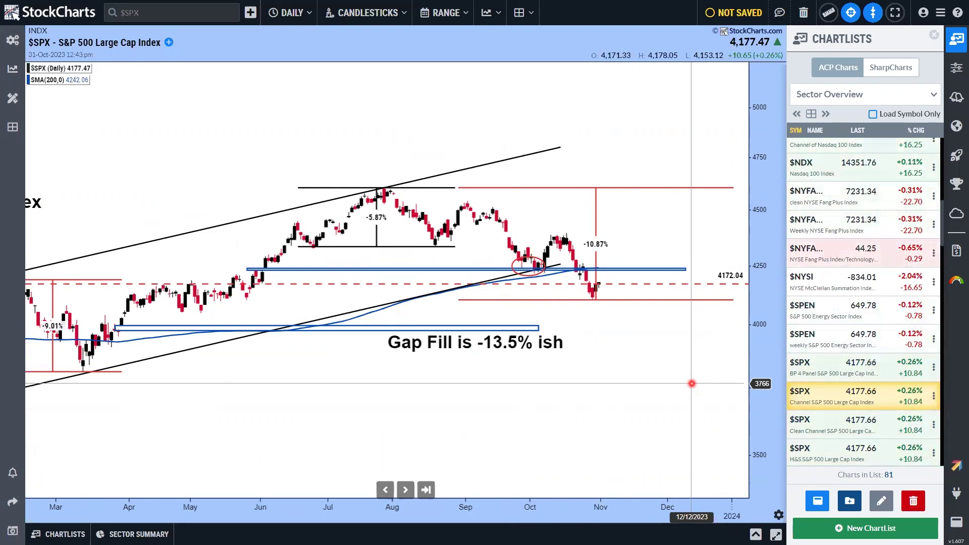
- Open the Projections 10-Year US Treasury Yield chart from the Sector Overview list and examine the yield targets against TLT
left_click(931, 389)
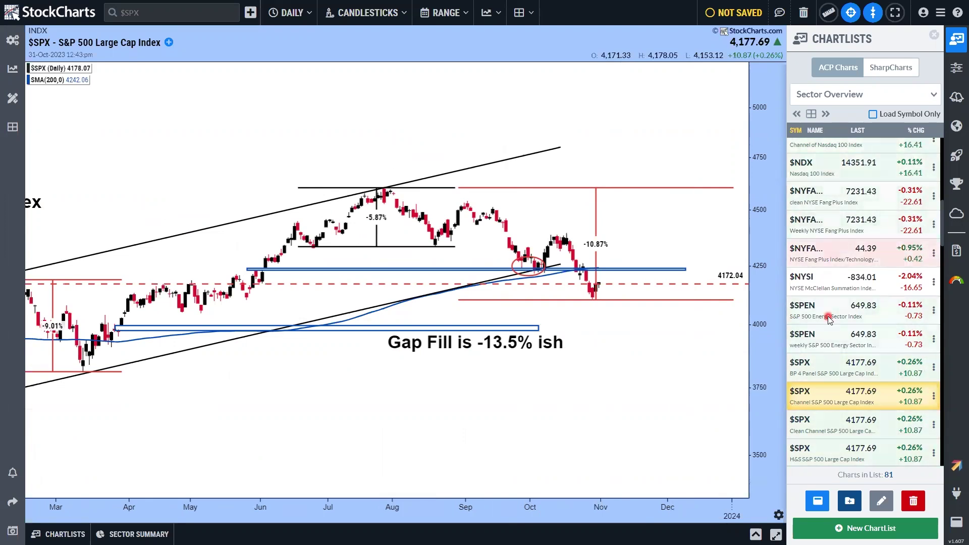
scroll(828, 319, "down", 10)
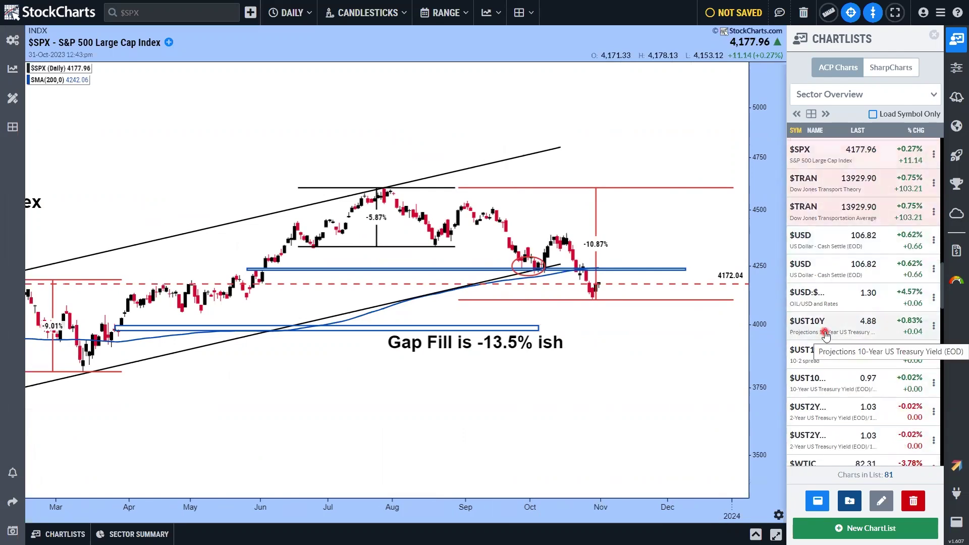
left_click(825, 335)
left_click(427, 130)
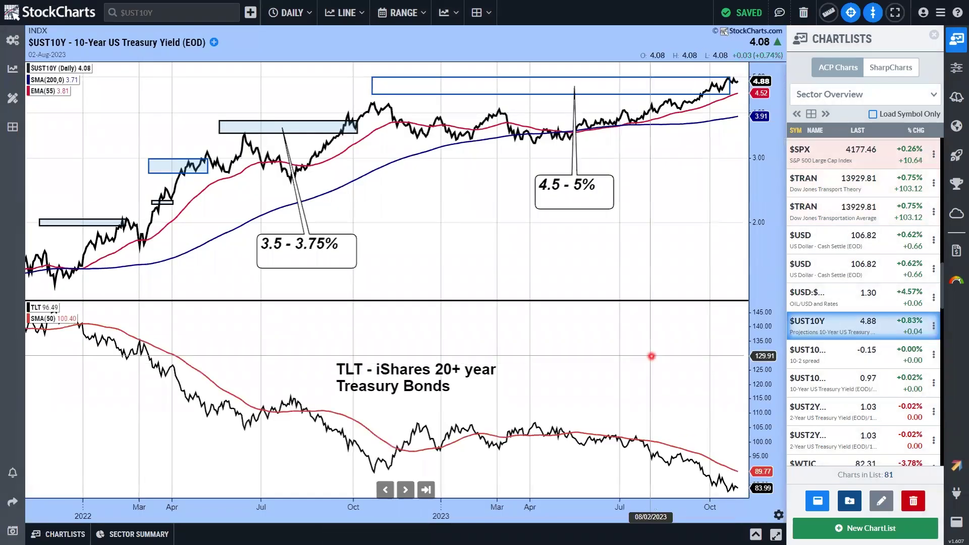
scroll(651, 356, "up", 3)
scroll(762, 165, "down", 4)
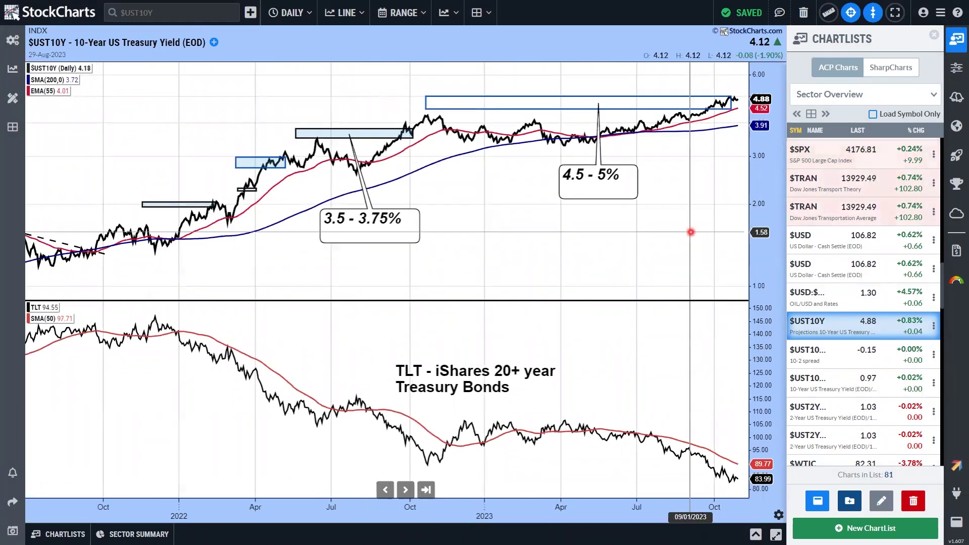
scroll(690, 232, "up", 3)
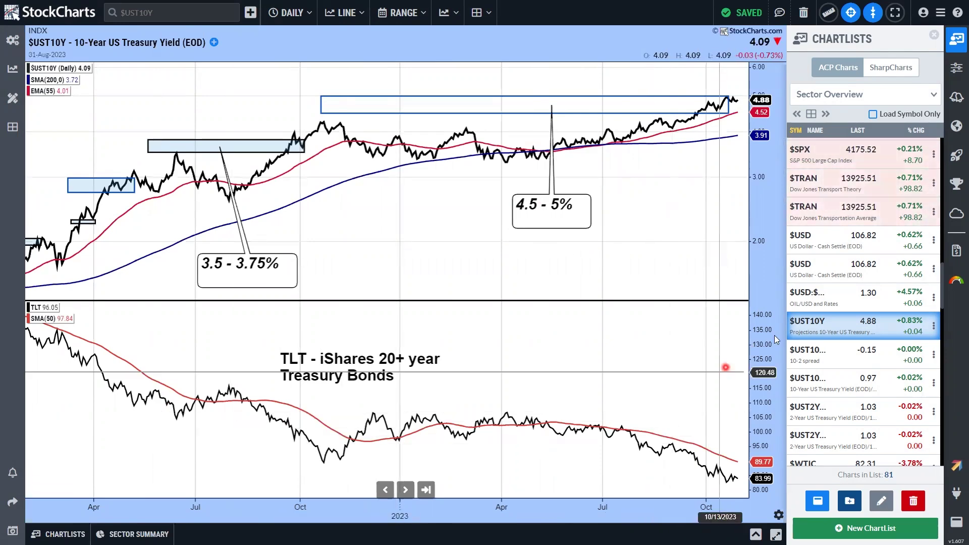
- Open the TLT iShares 20+ Year Treasury Bond chart from the Sector Overview list and examine its decline against the 20-year and 2-year yields
scroll(842, 315, "up", 5)
scroll(842, 316, "up", 4)
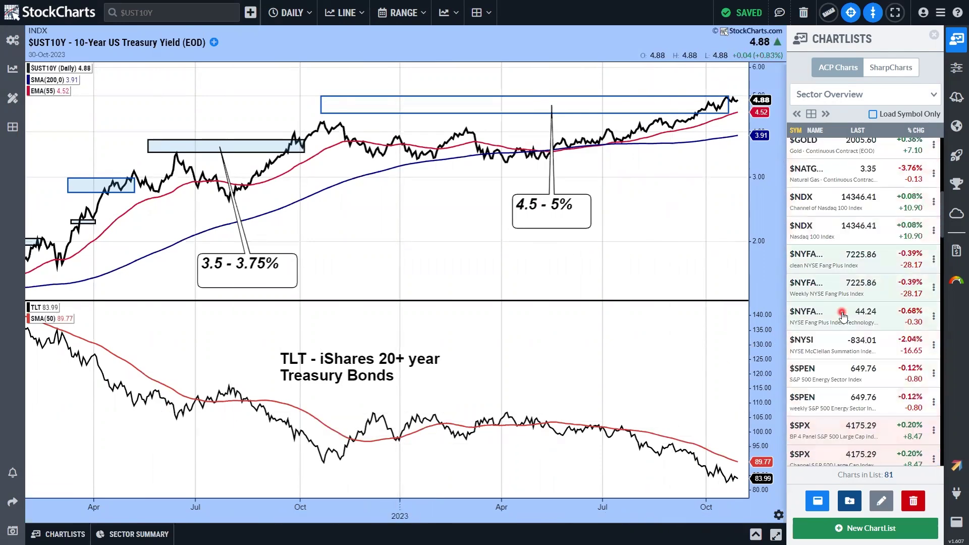
scroll(842, 323, "up", 1)
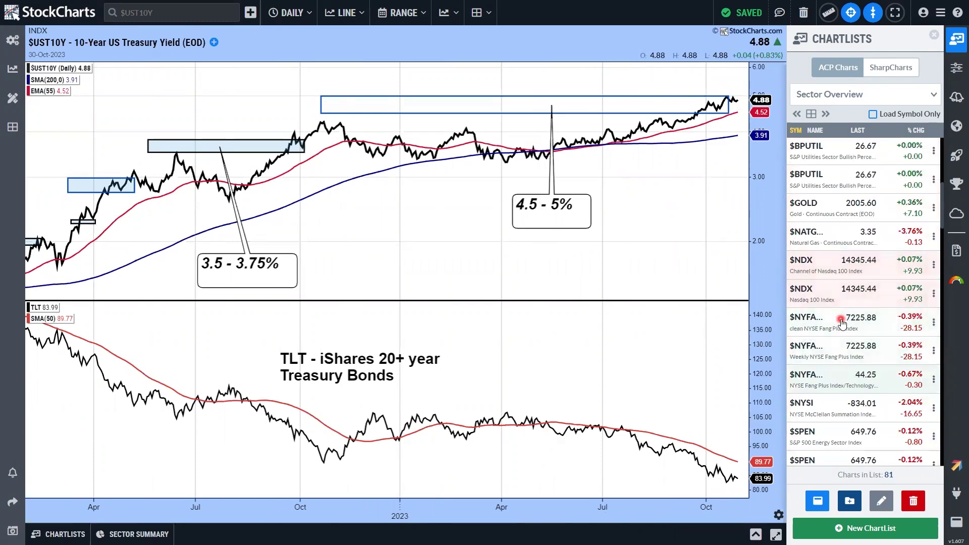
scroll(843, 323, "down", 8)
scroll(845, 323, "down", 12)
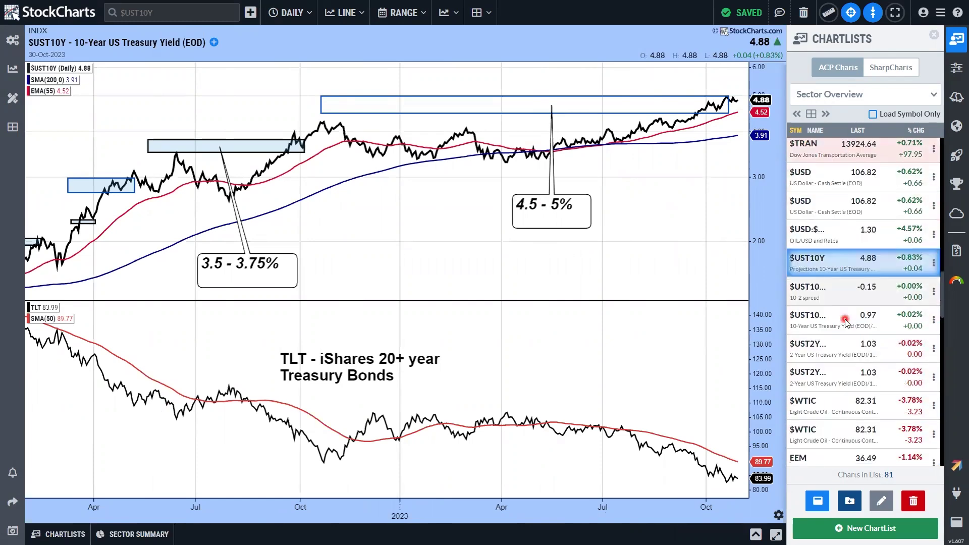
scroll(845, 323, "down", 2)
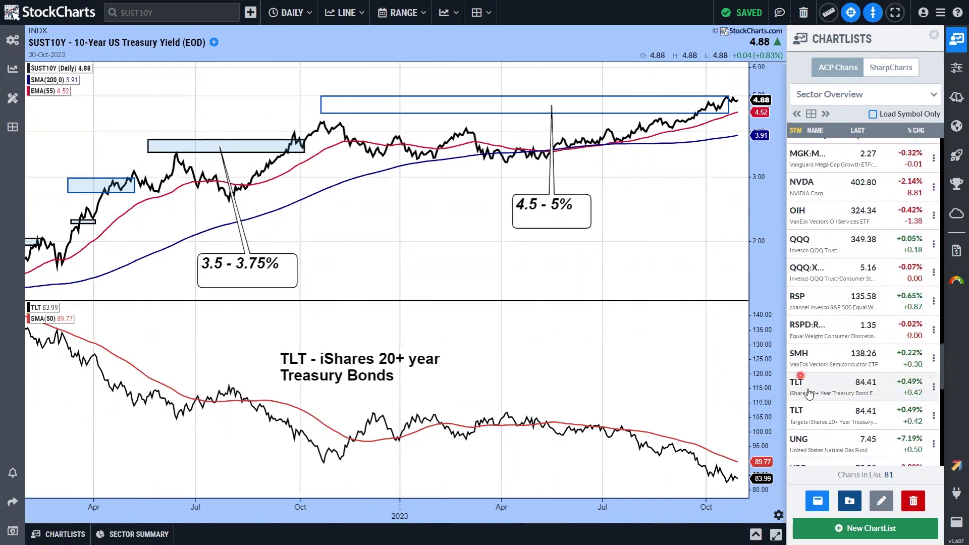
left_click(814, 389)
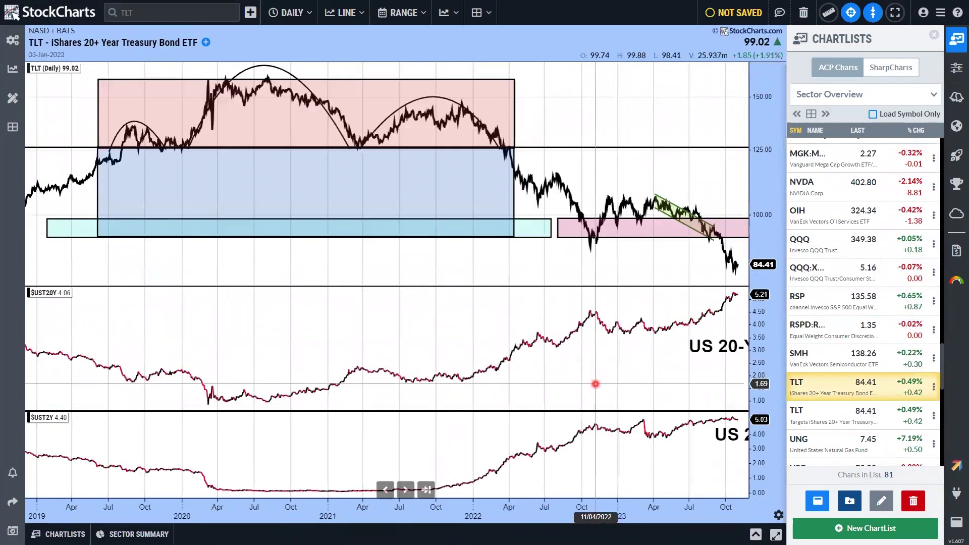
scroll(595, 383, "up", 3)
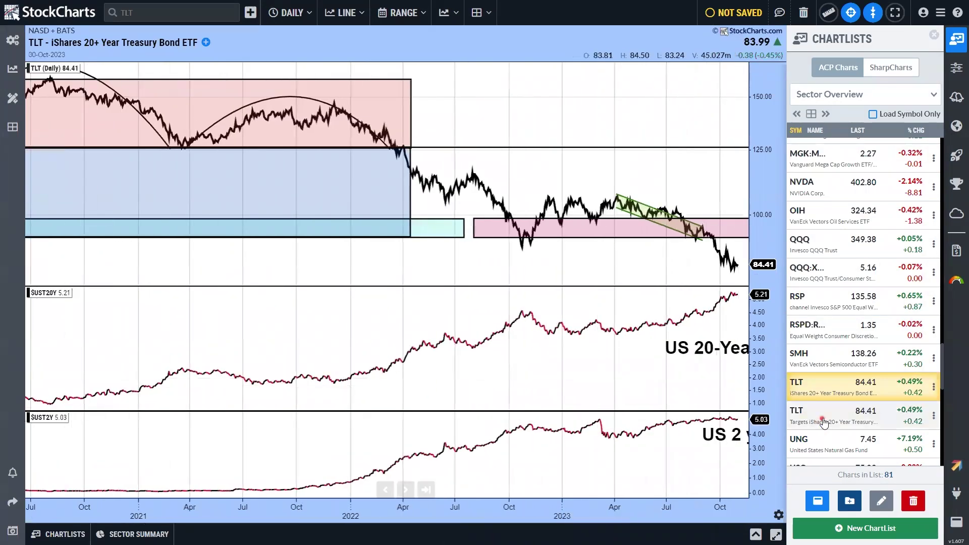
- Save the TLT annotations, open the Targets TLT chart and examine the $75-$80 zone against the 10-year yield's 5.20 line
left_click(822, 420)
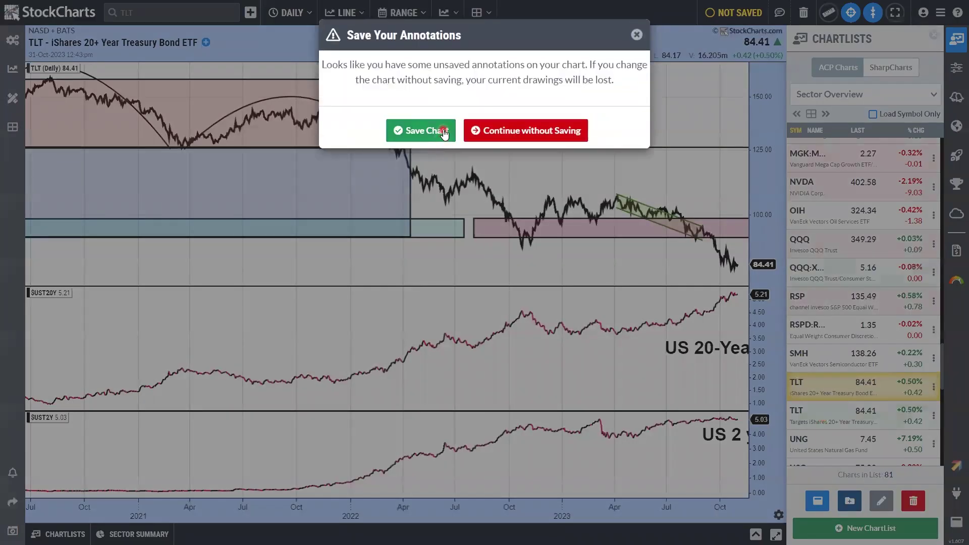
left_click(444, 132)
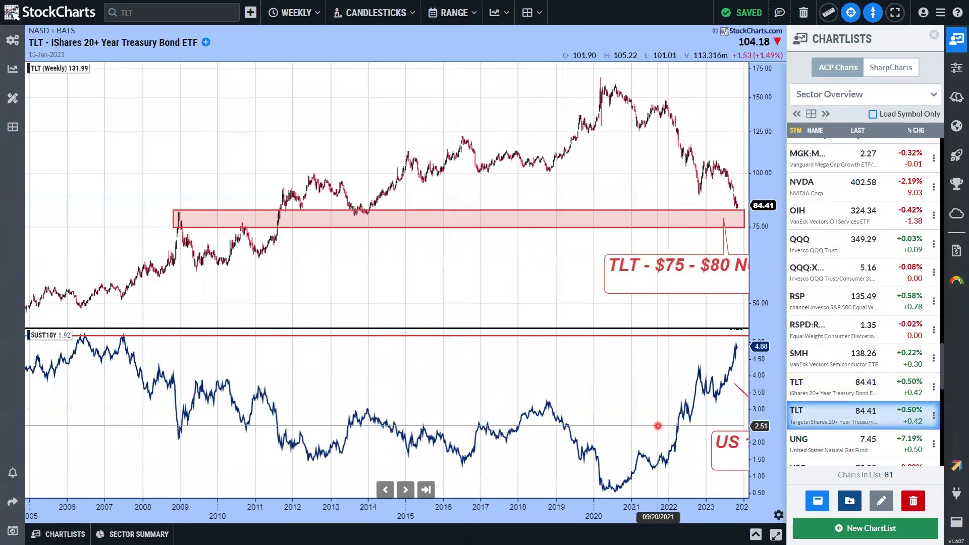
left_click(687, 362)
left_click(525, 398)
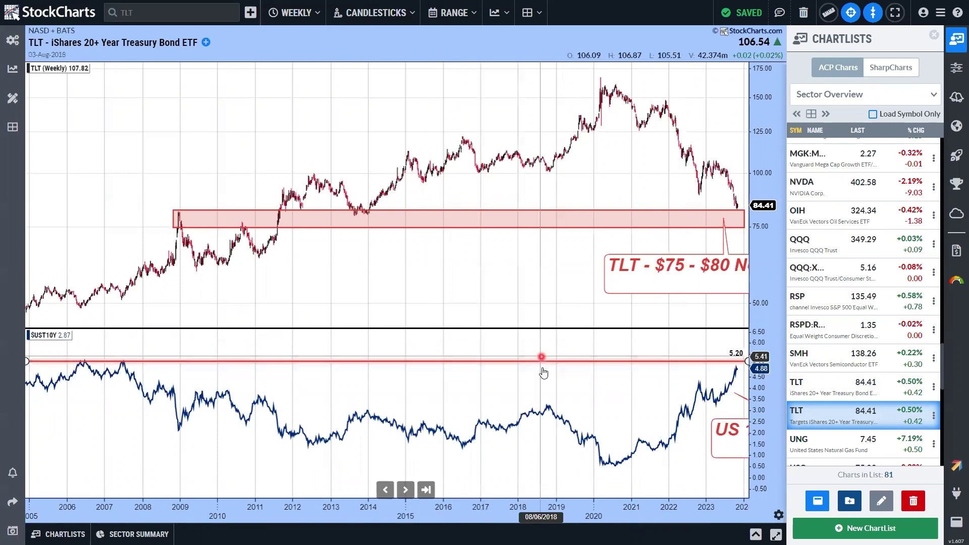
left_click_drag(534, 277, 417, 262)
scroll(727, 242, "up", 4)
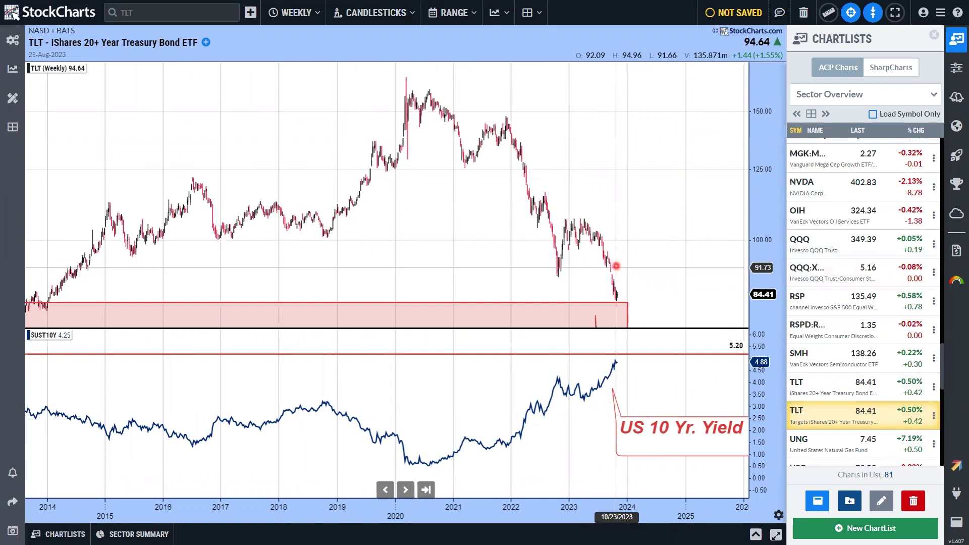
- Switch the Targets TLT chart to daily bars and compress its price scale to examine the full red target zone
scroll(607, 283, "up", 2)
left_click(293, 12)
left_click(282, 58)
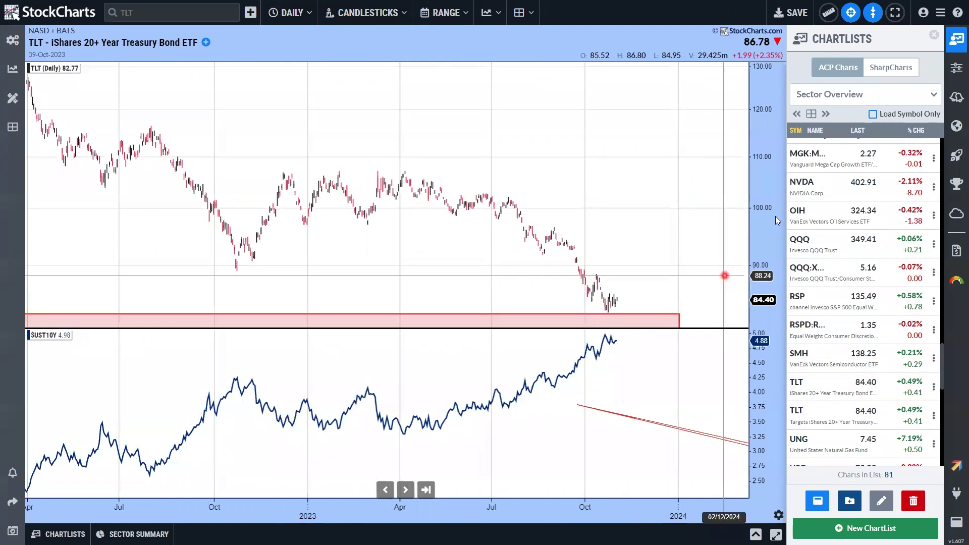
left_click_drag(757, 295, 752, 408)
- Open the $GOLD continuous contract chart from the Sector Overview list without saving the changed TLT chart
left_click(844, 323)
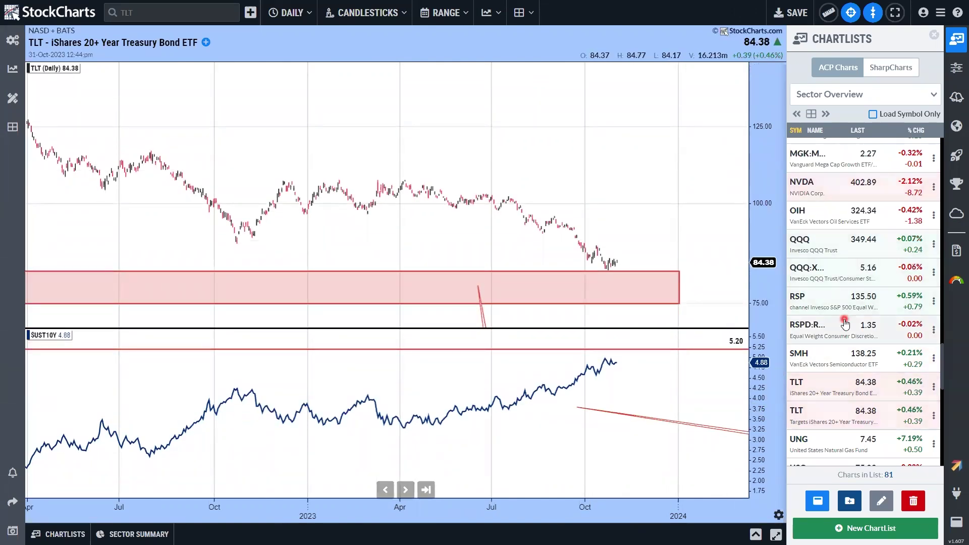
scroll(844, 323, "up", 15)
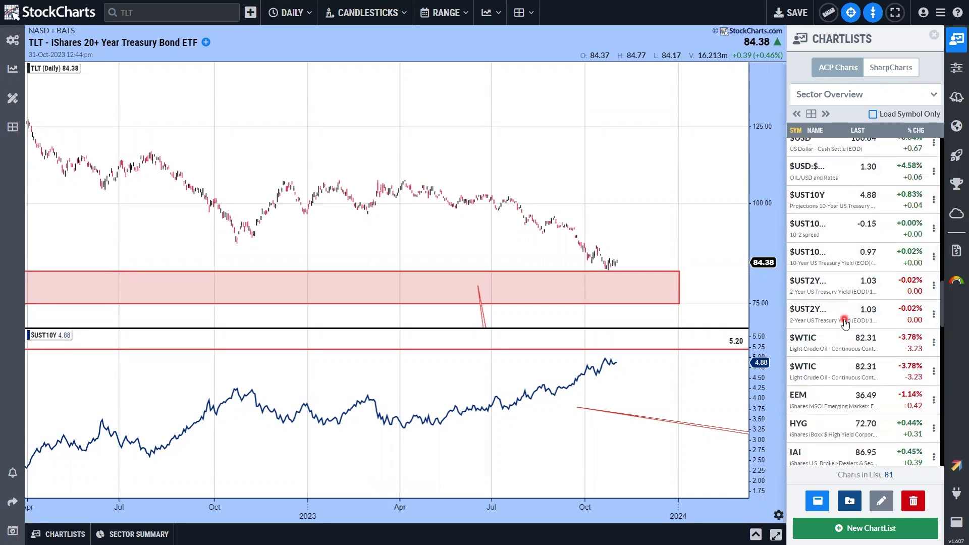
scroll(844, 323, "up", 2)
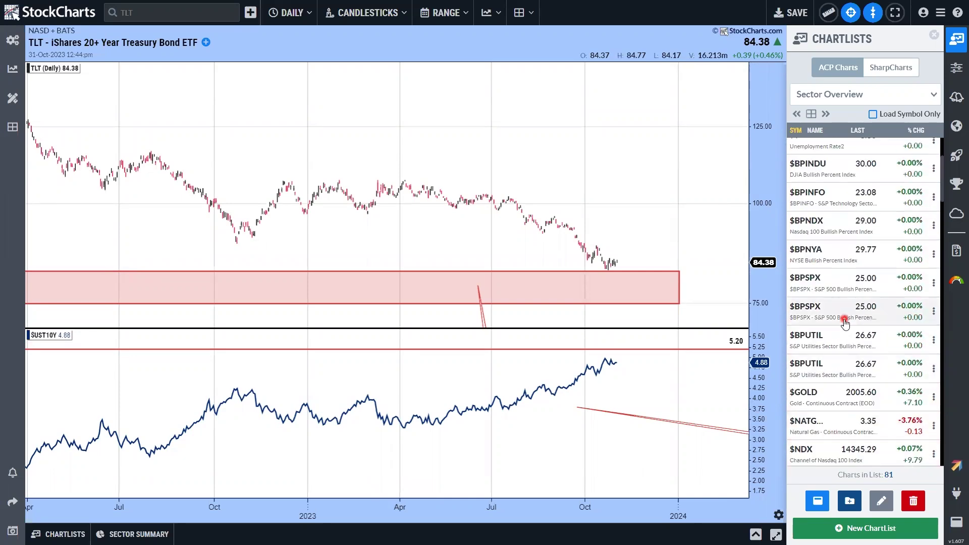
left_click(841, 318)
left_click(464, 131)
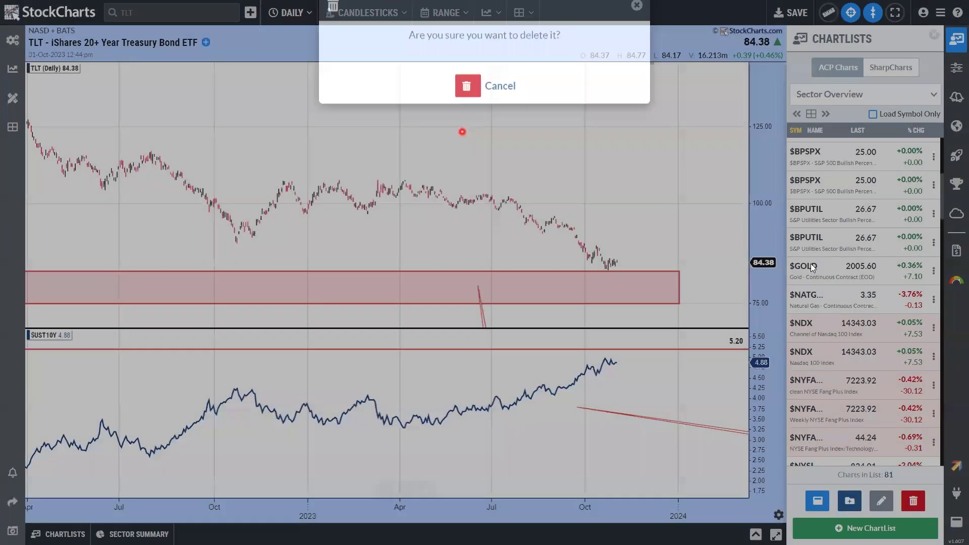
- Examine the $GOLD price pattern since 2022 against its moving averages, $SPX and $USD on a compressed price scale
left_click(769, 156)
left_click_drag(769, 155, 763, 191)
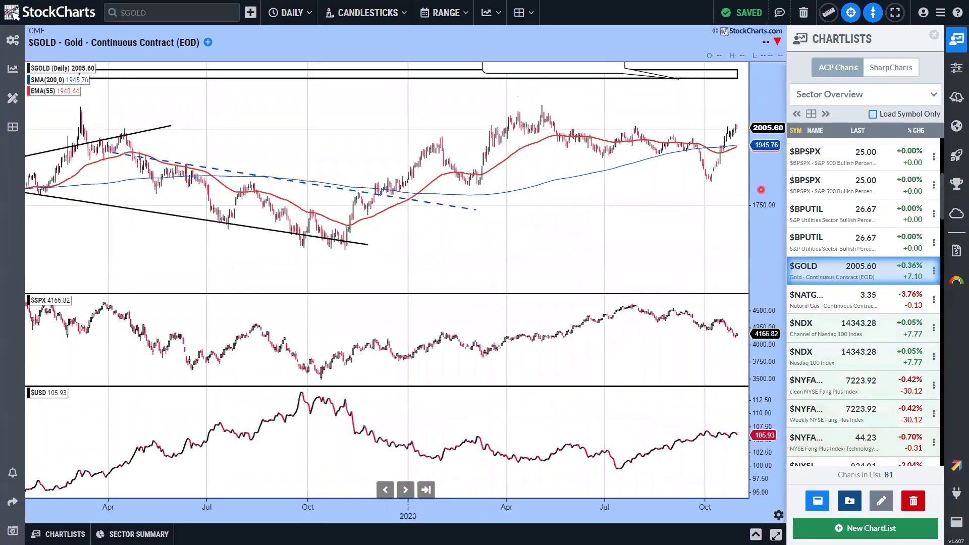
left_click(540, 219)
mouse_move(762, 186)
left_mouse_down()
mouse_move(763, 219)
mouse_move(765, 194)
left_mouse_up()
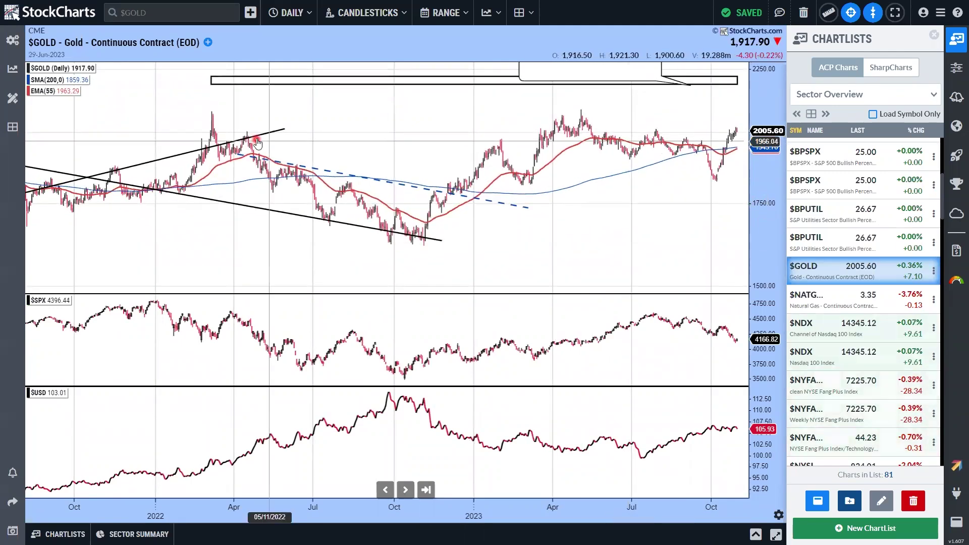
scroll(515, 270, "down", 5)
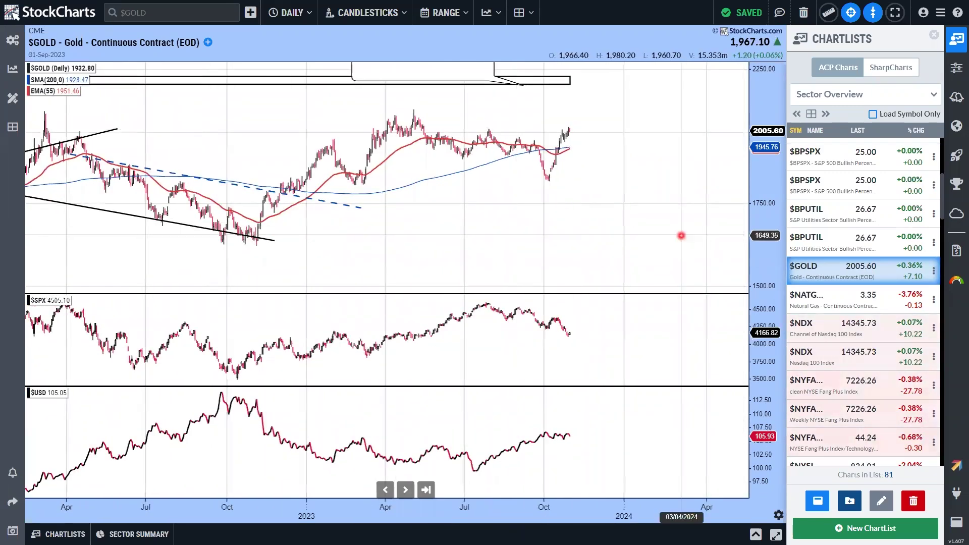
scroll(681, 236, "up", 5)
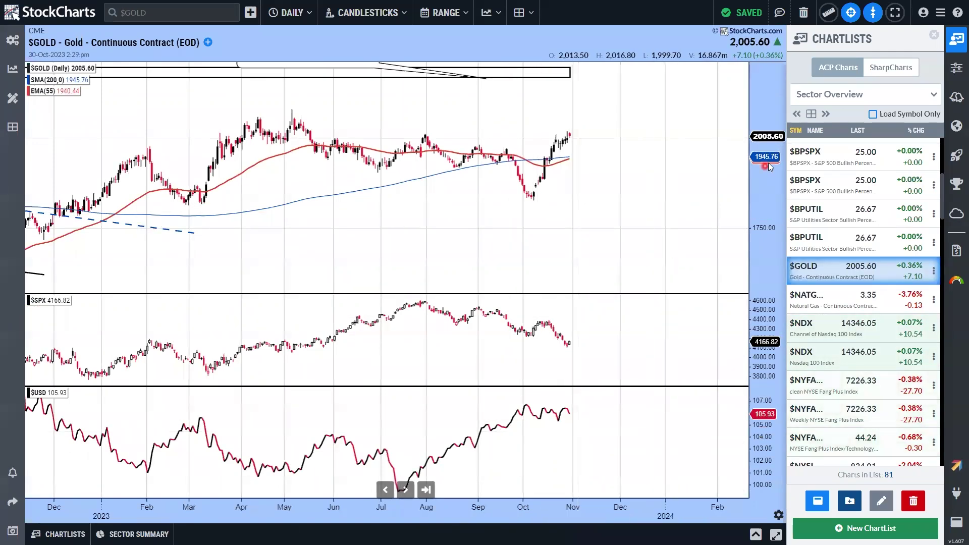
- Bring the $2,200 Target callout into view and compare gold's rebound from the October low with the target band
left_click_drag(771, 162, 770, 167)
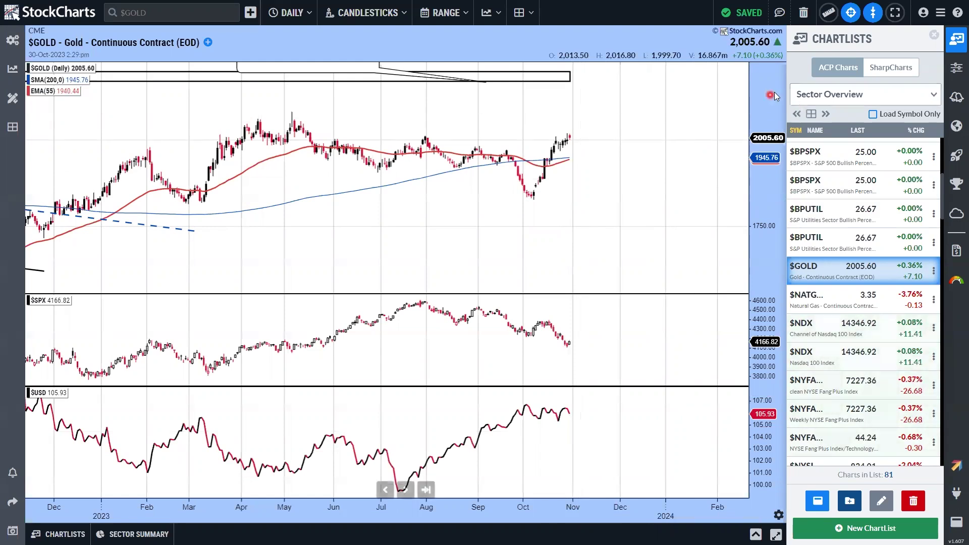
left_click_drag(774, 92, 767, 128)
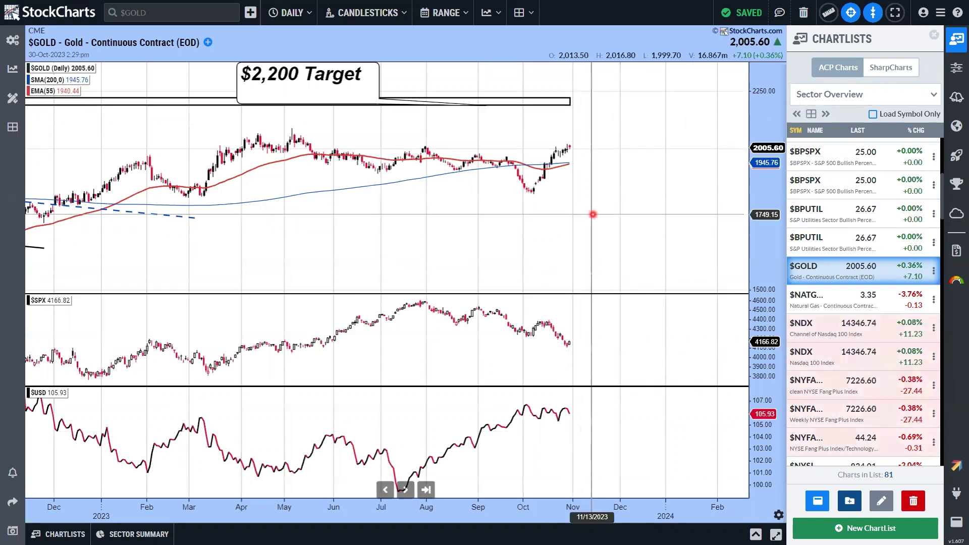
scroll(585, 215, "down", 3)
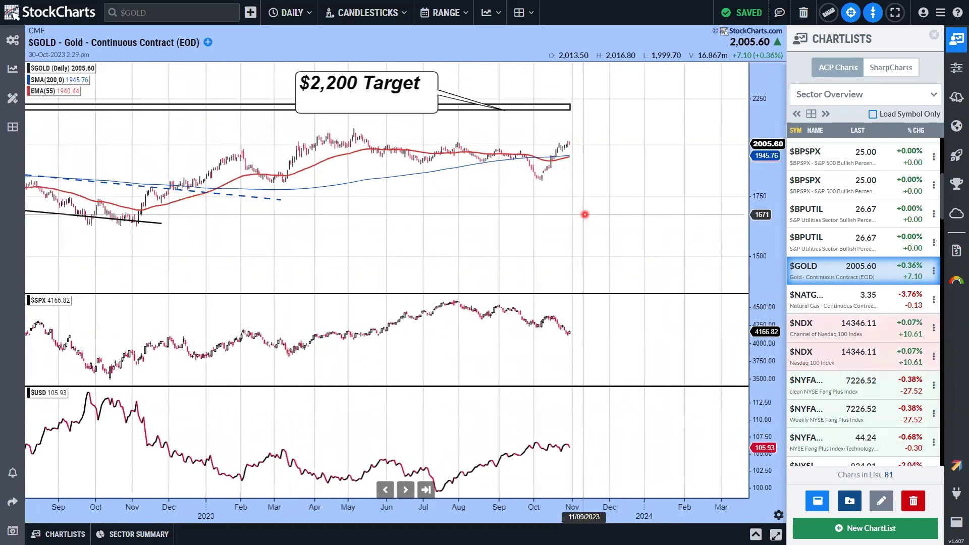
scroll(585, 214, "down", 2)
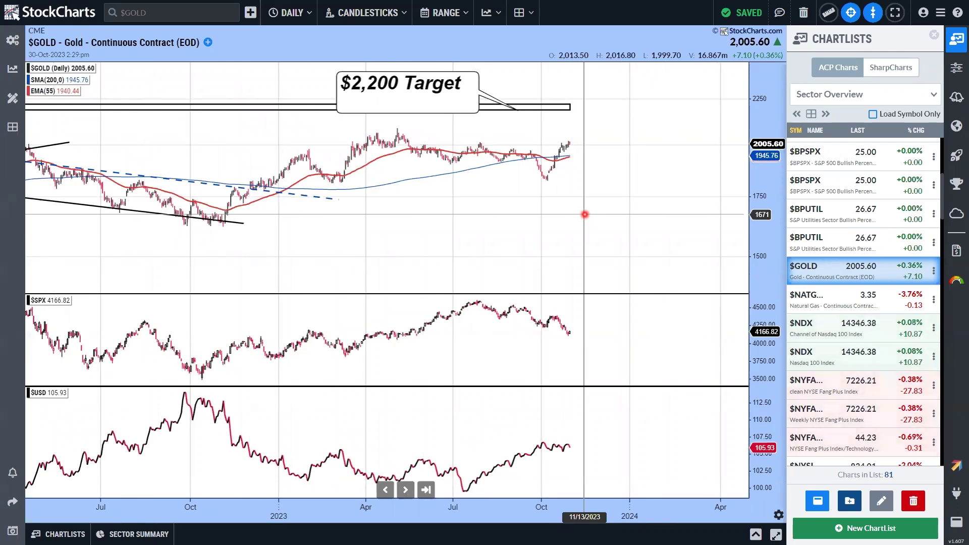
scroll(584, 214, "up", 2)
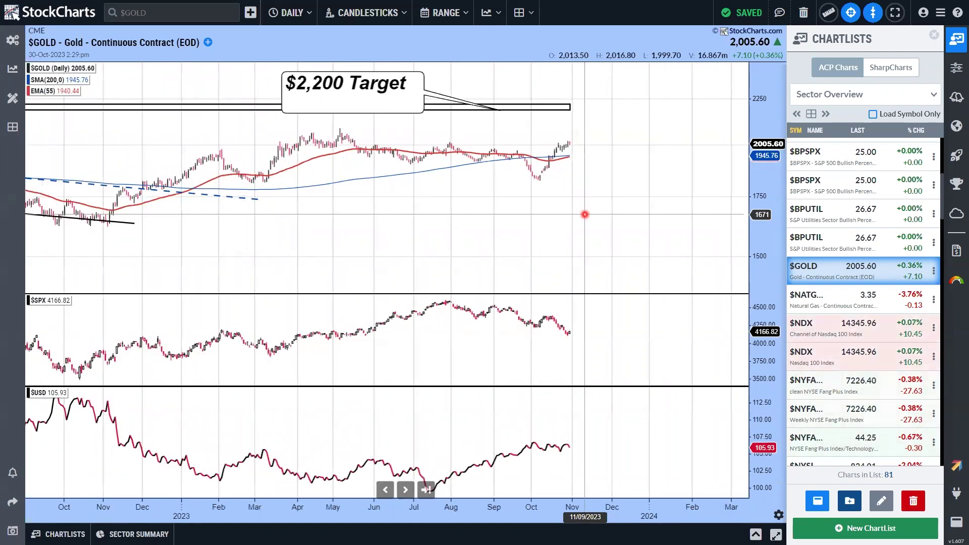
scroll(584, 213, "up", 2)
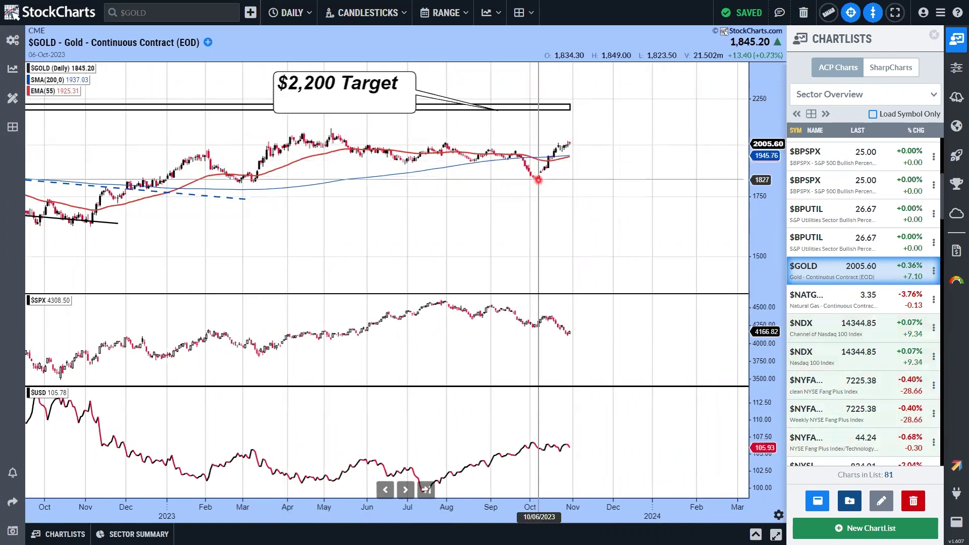
- Open the second $WTIC Light Crude Oil chart from the list and examine the recent pullback against its moving averages
scroll(834, 305, "down", 10)
scroll(834, 305, "down", 10)
scroll(835, 305, "up", 5)
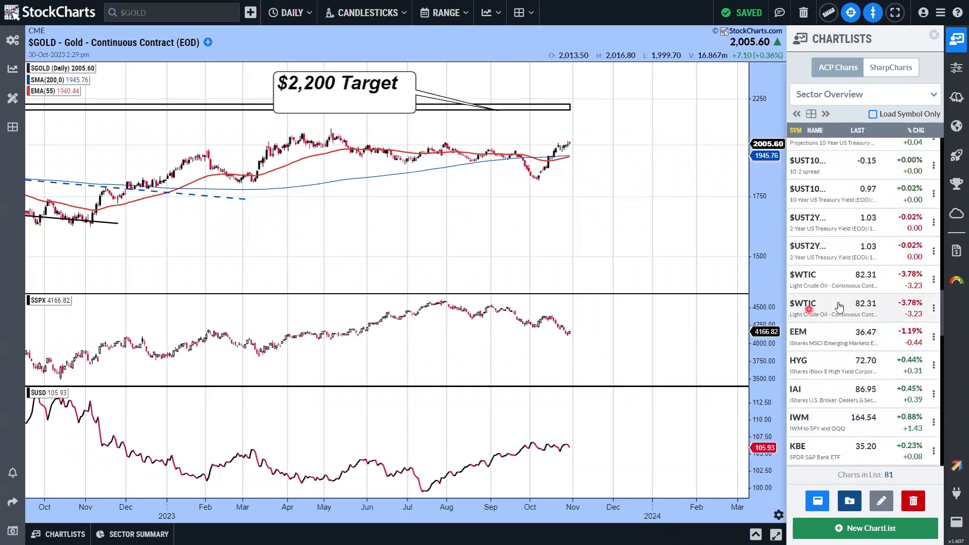
left_click(836, 311)
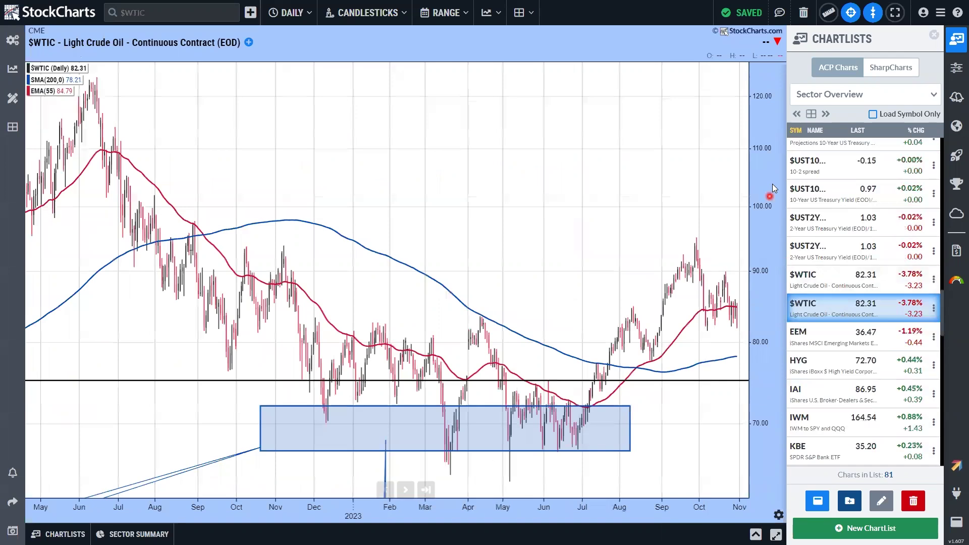
scroll(768, 232, "up", 5)
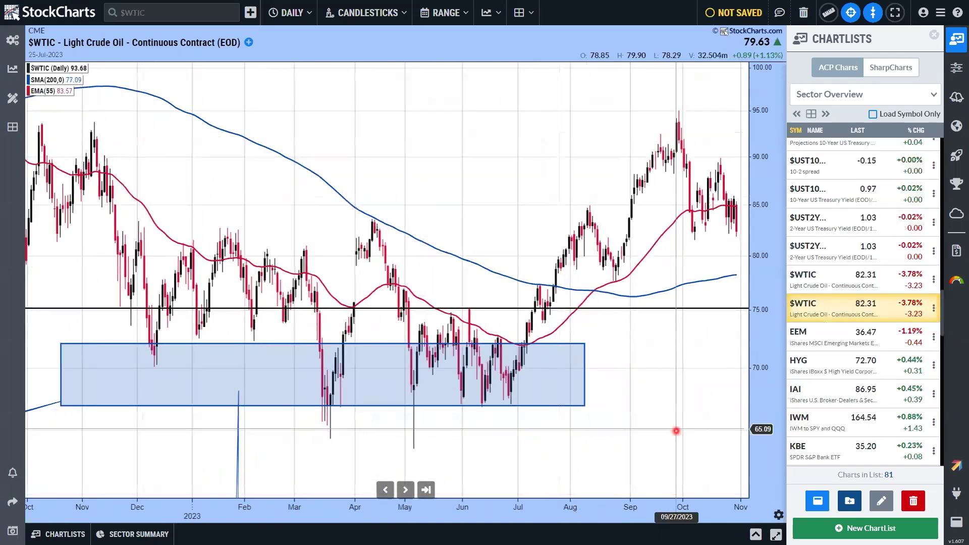
scroll(761, 276, "up", 5)
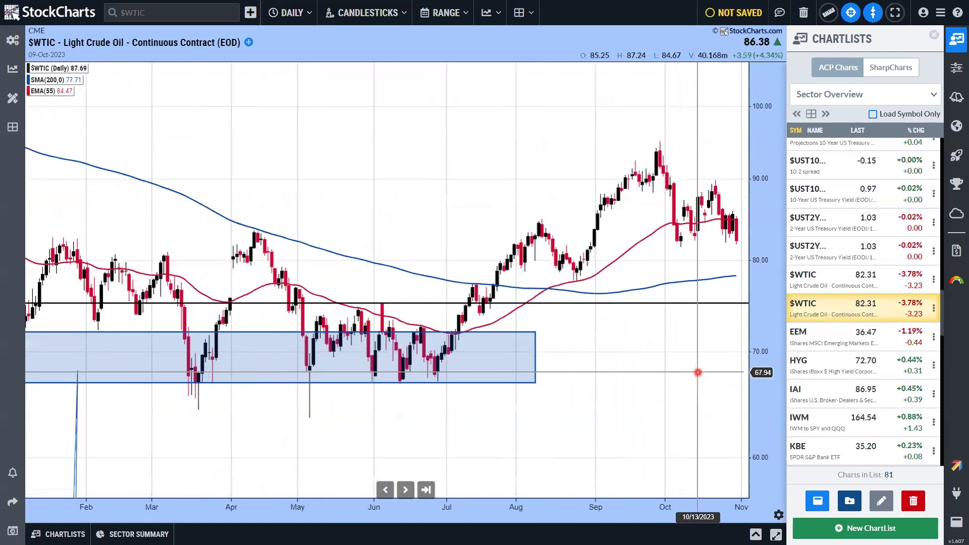
scroll(745, 256, "down", 2)
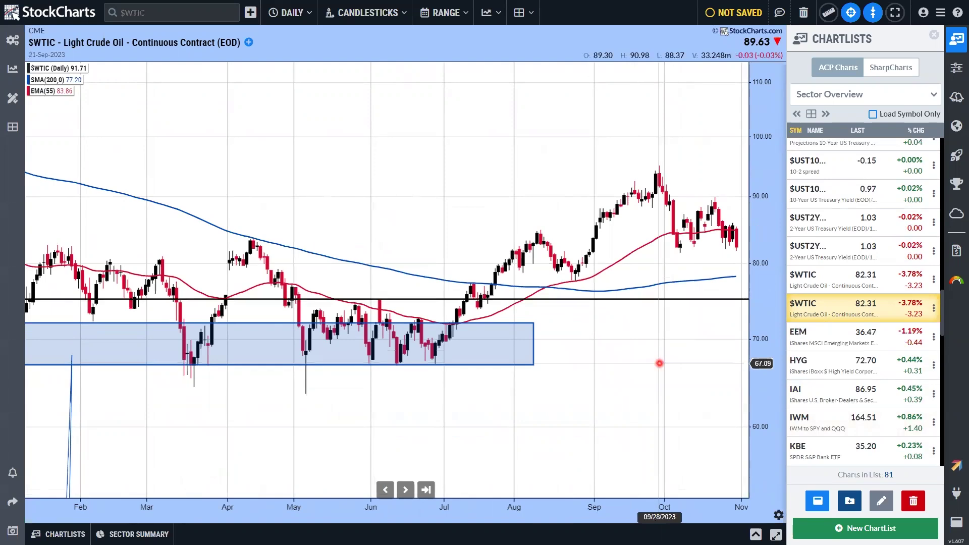
- Compress the $WTIC price scale and examine the White House Buy Zone $67-$72 and Announced 10/18/22 notes against the price history
scroll(659, 363, "down", 5)
left_click_drag(773, 316, 764, 433)
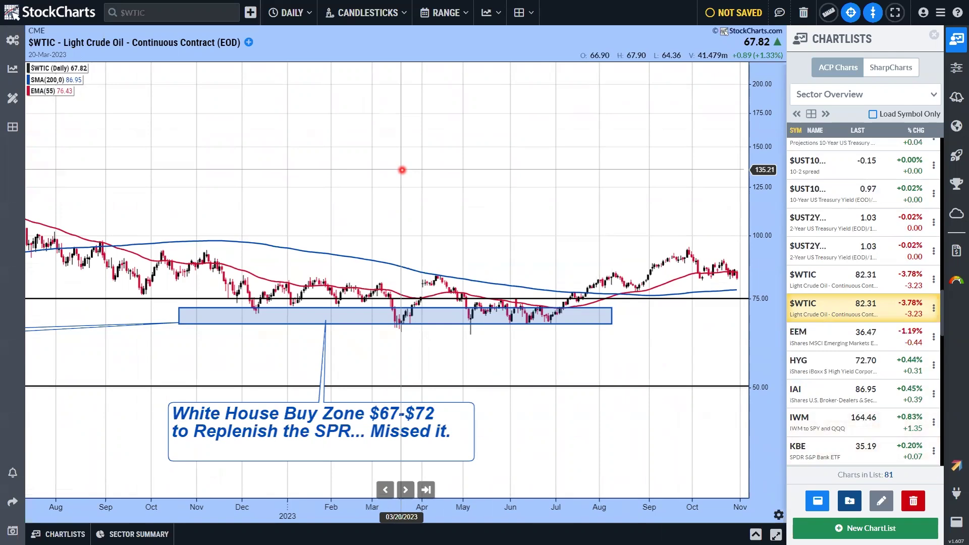
scroll(402, 170, "down", 5)
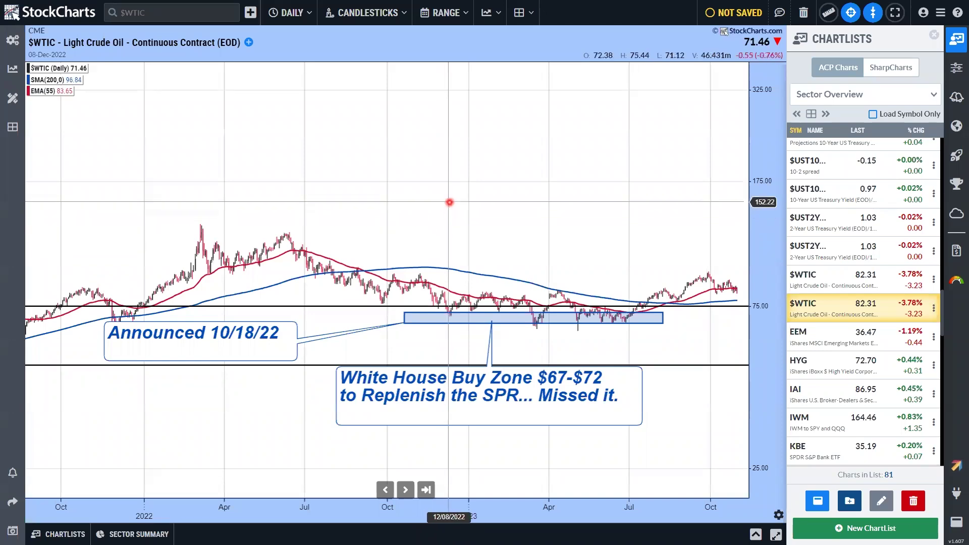
scroll(449, 202, "down", 5)
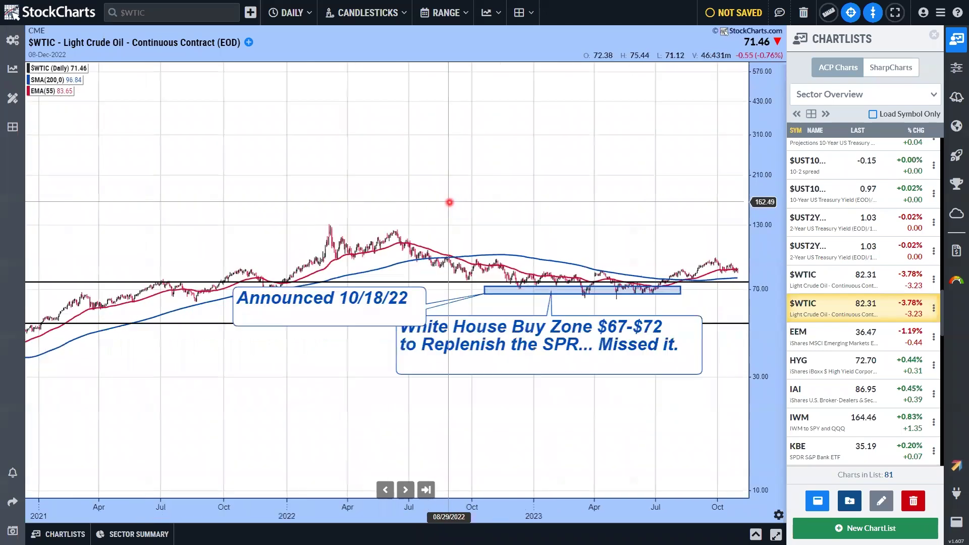
scroll(276, 152, "up", 6)
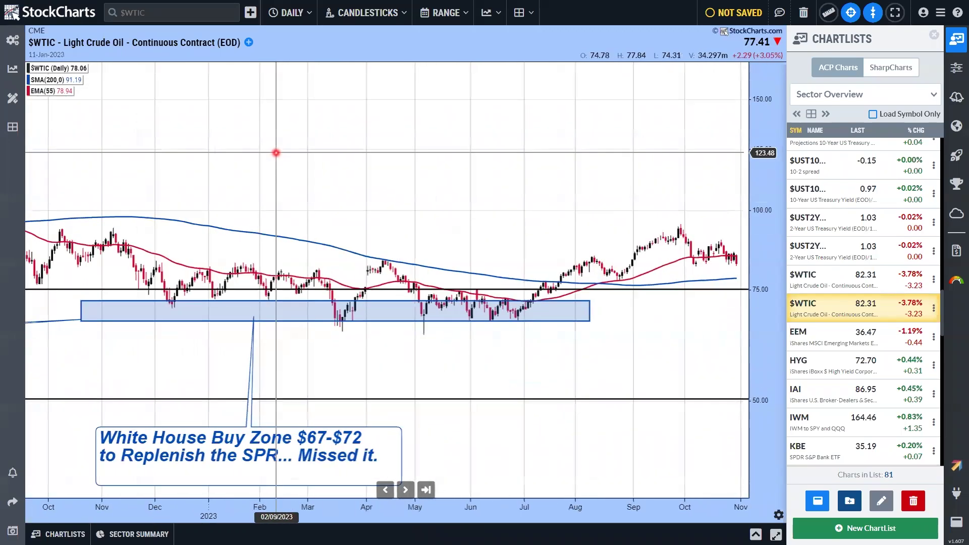